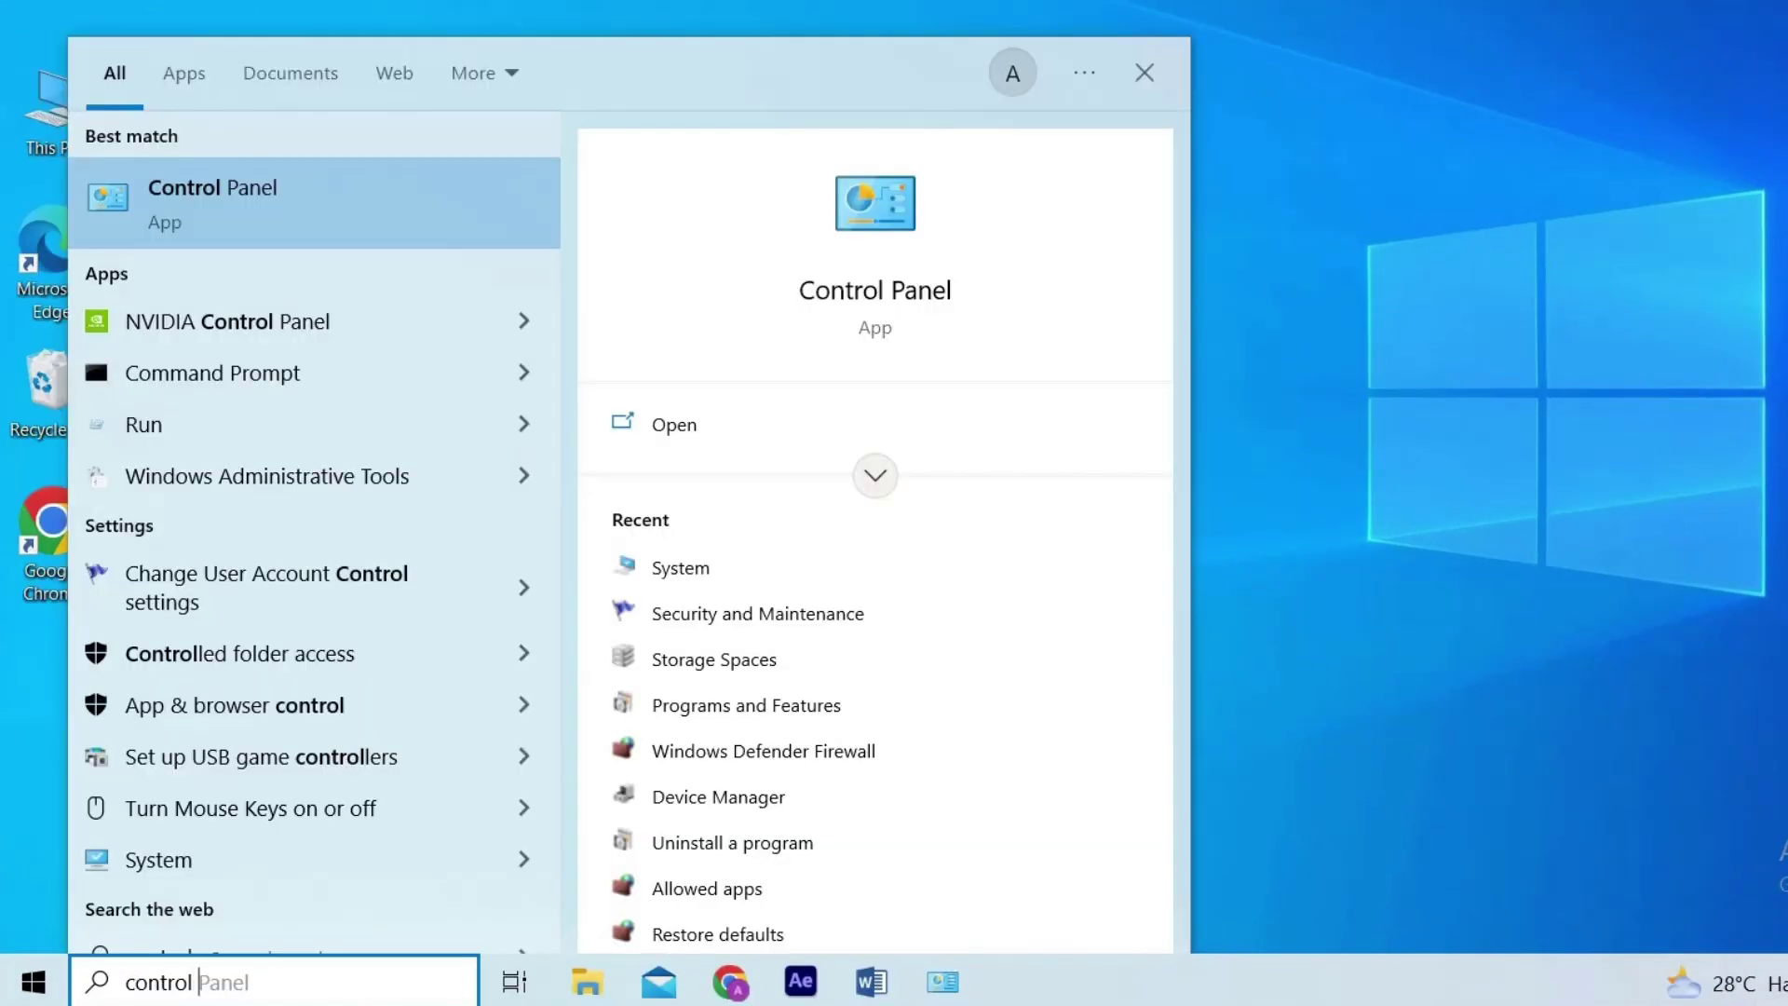
text(pane)
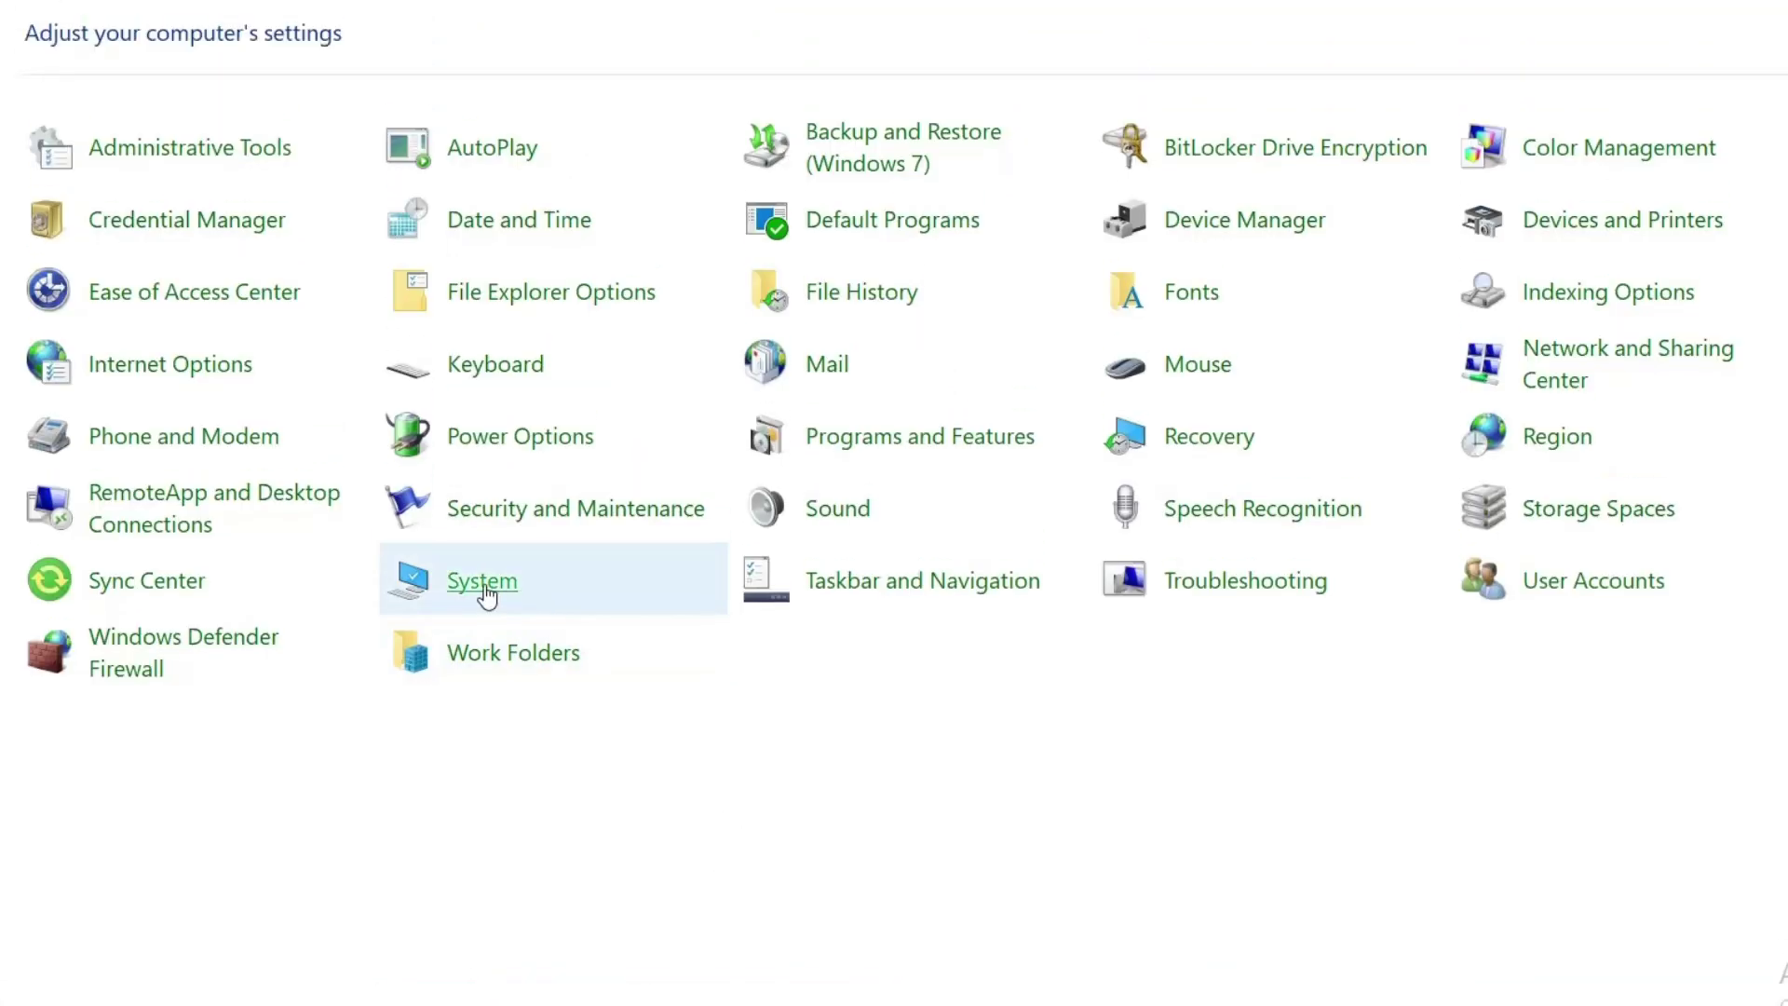
Step: Reach System Protection, select New Volume (E:), and choose Turn on system protection in its Configure dialog
click(415, 598)
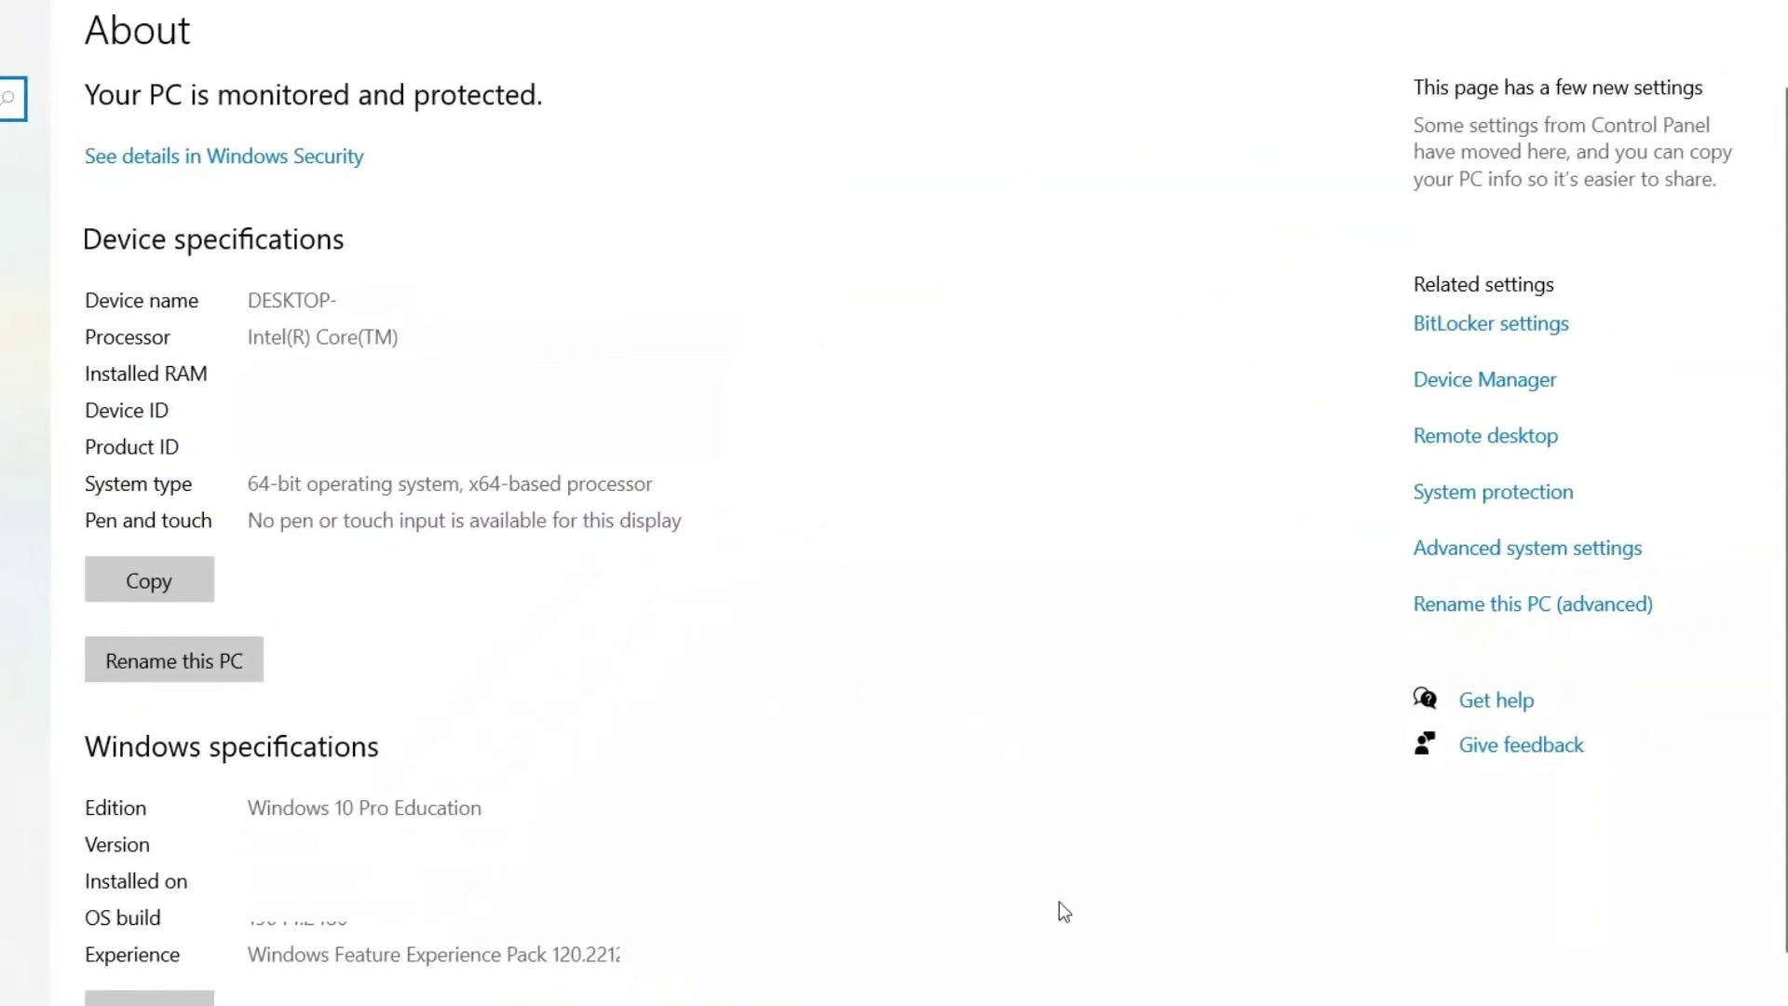
click(1485, 496)
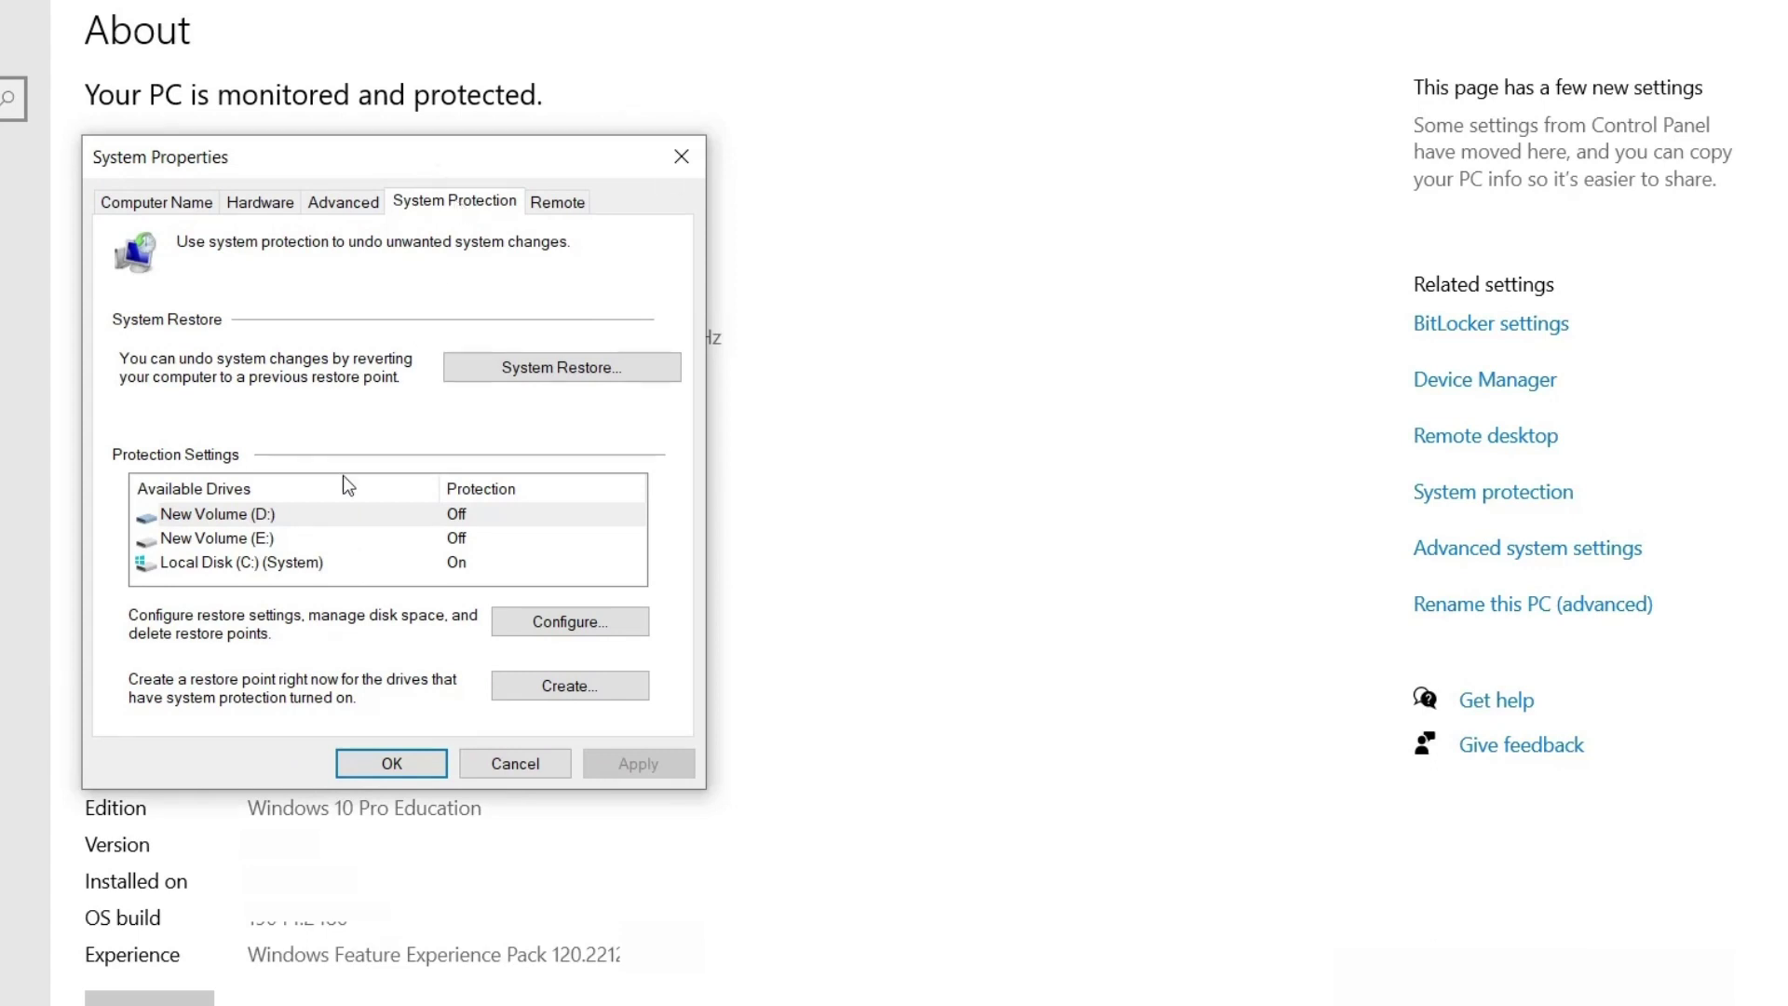
click(223, 542)
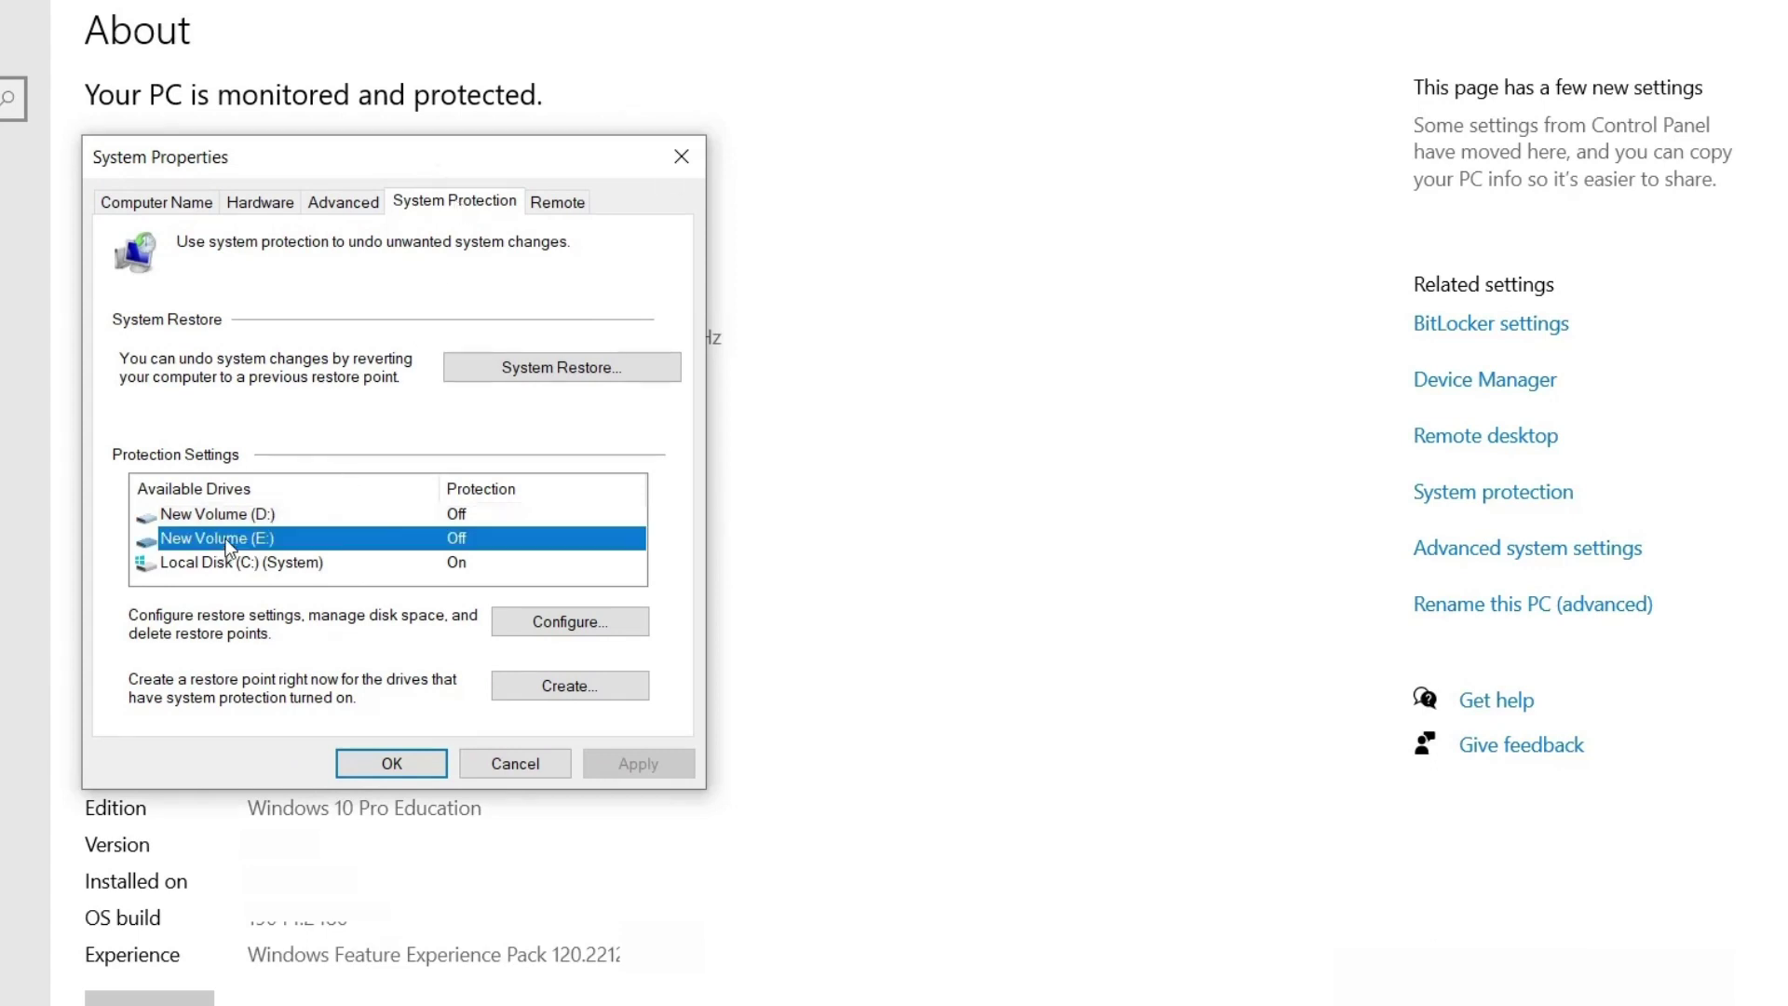
click(571, 621)
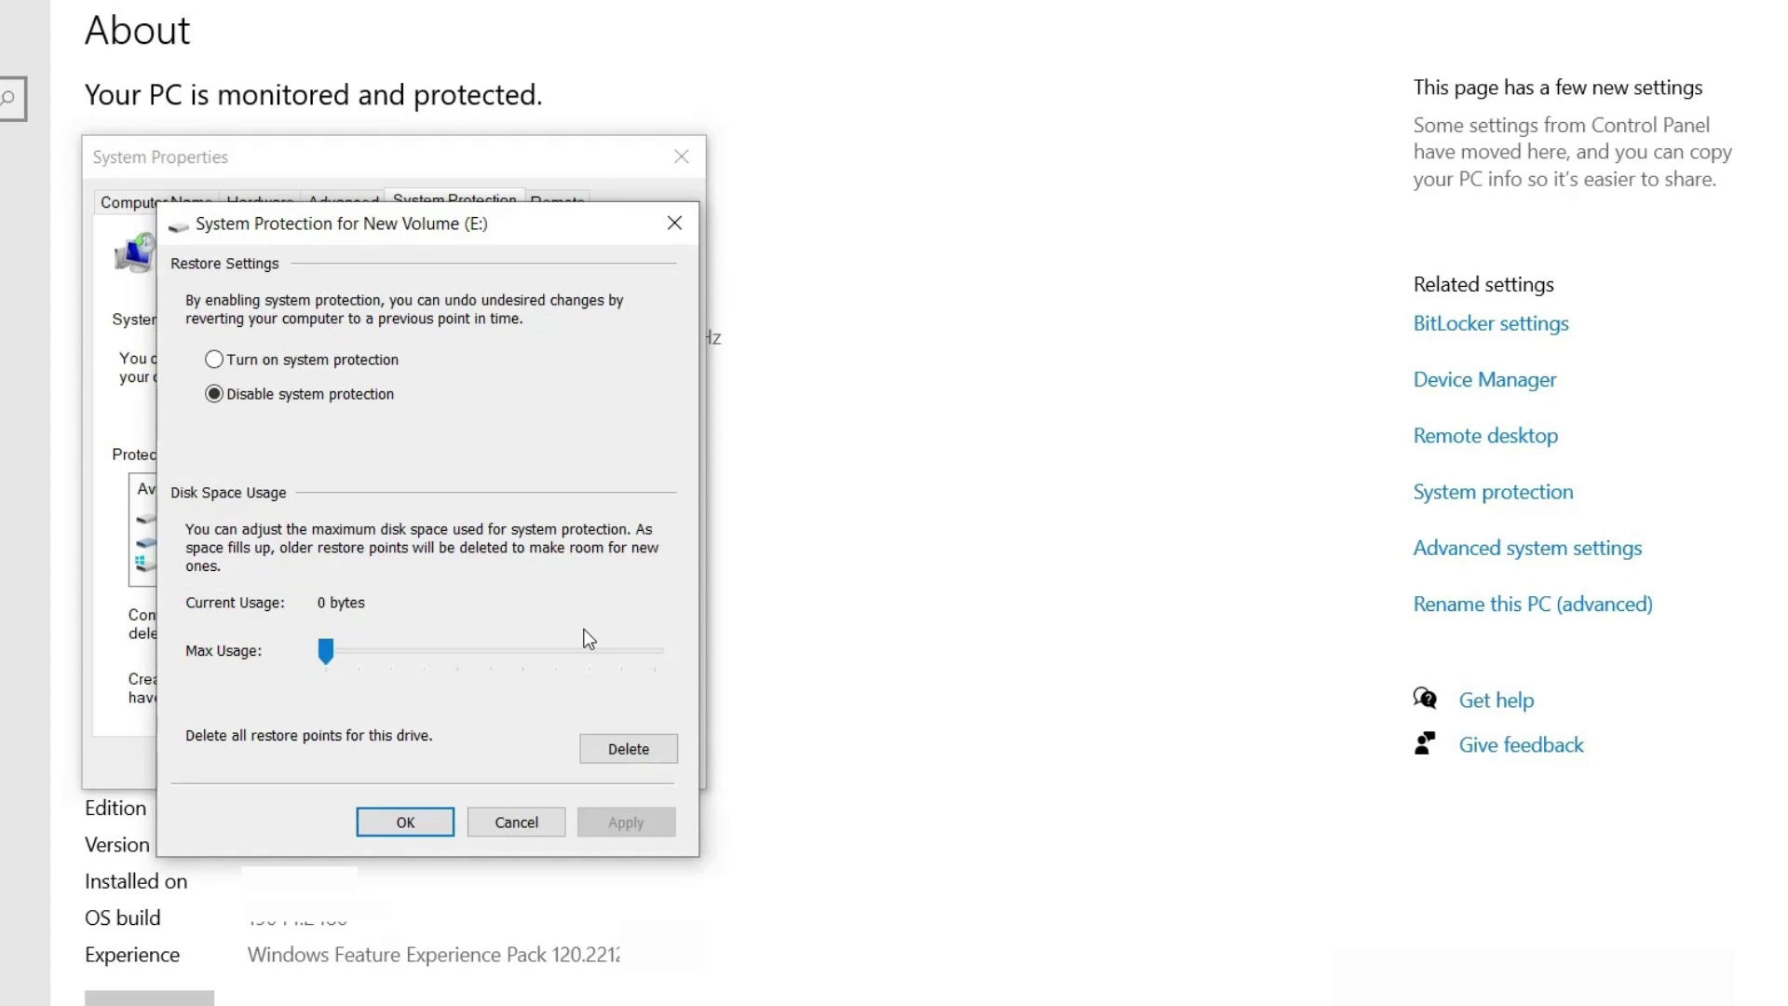
click(276, 361)
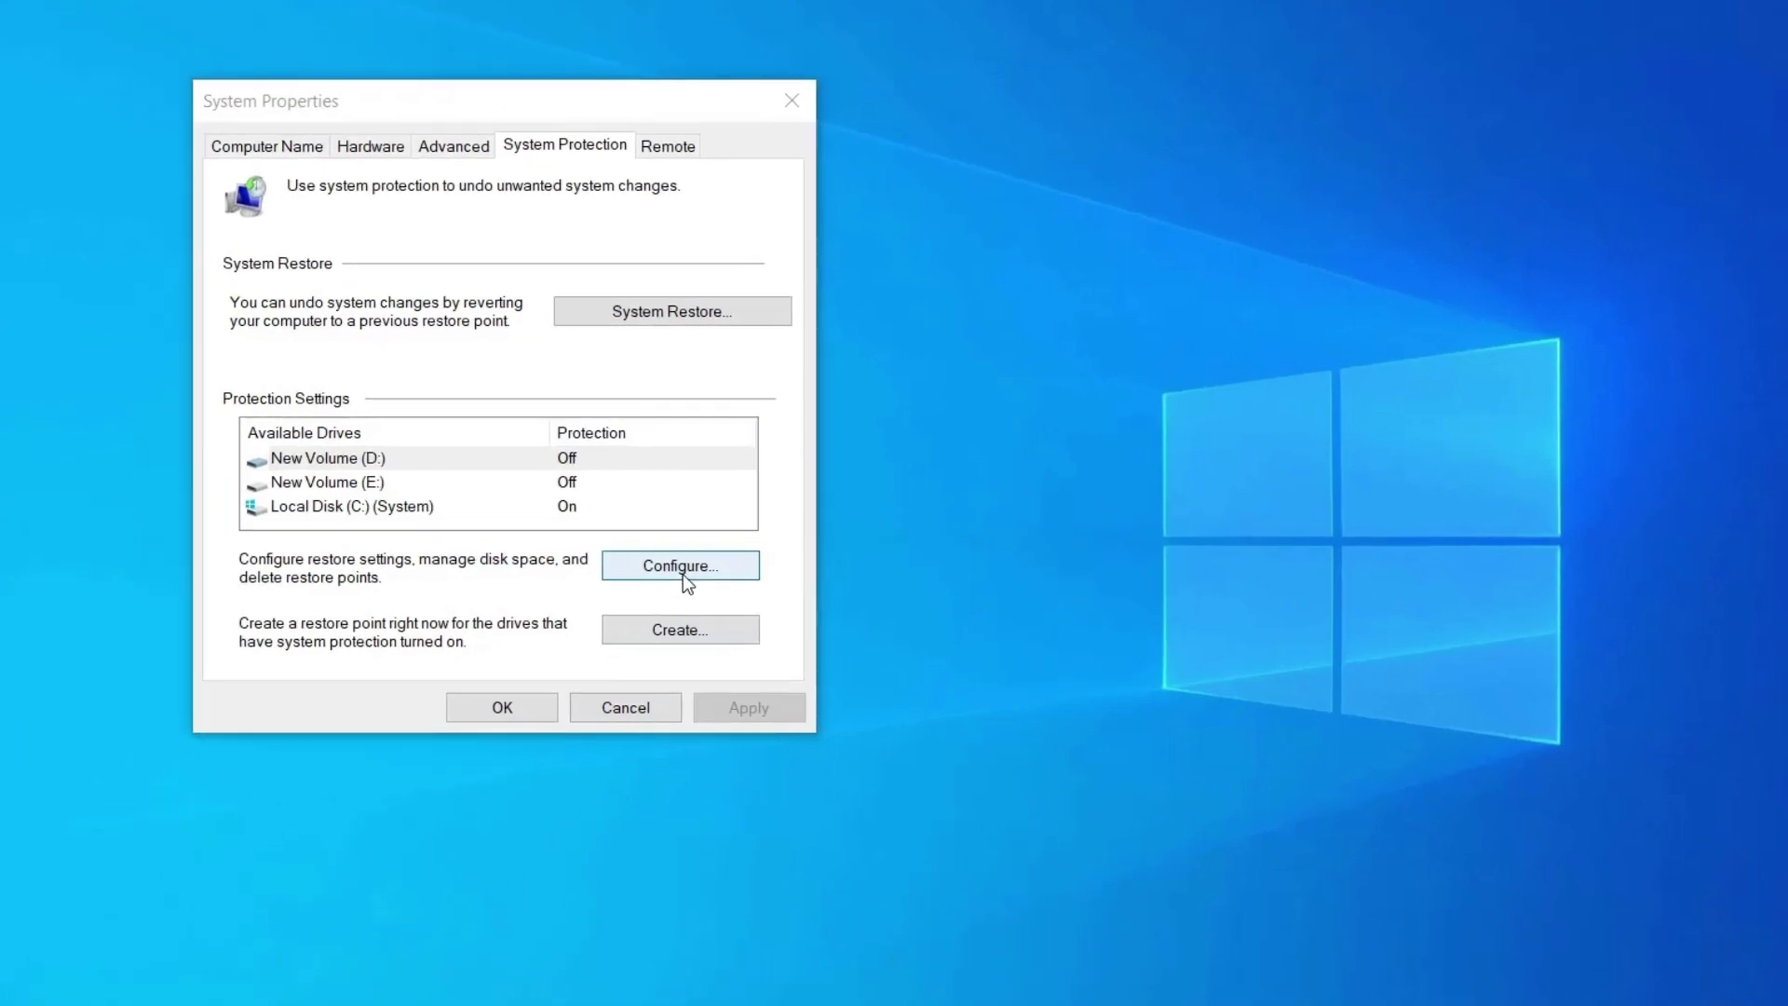
Step: Set drive E: restore-point Max Usage to about 22% of disk space via the slider
click(570, 483)
click(639, 562)
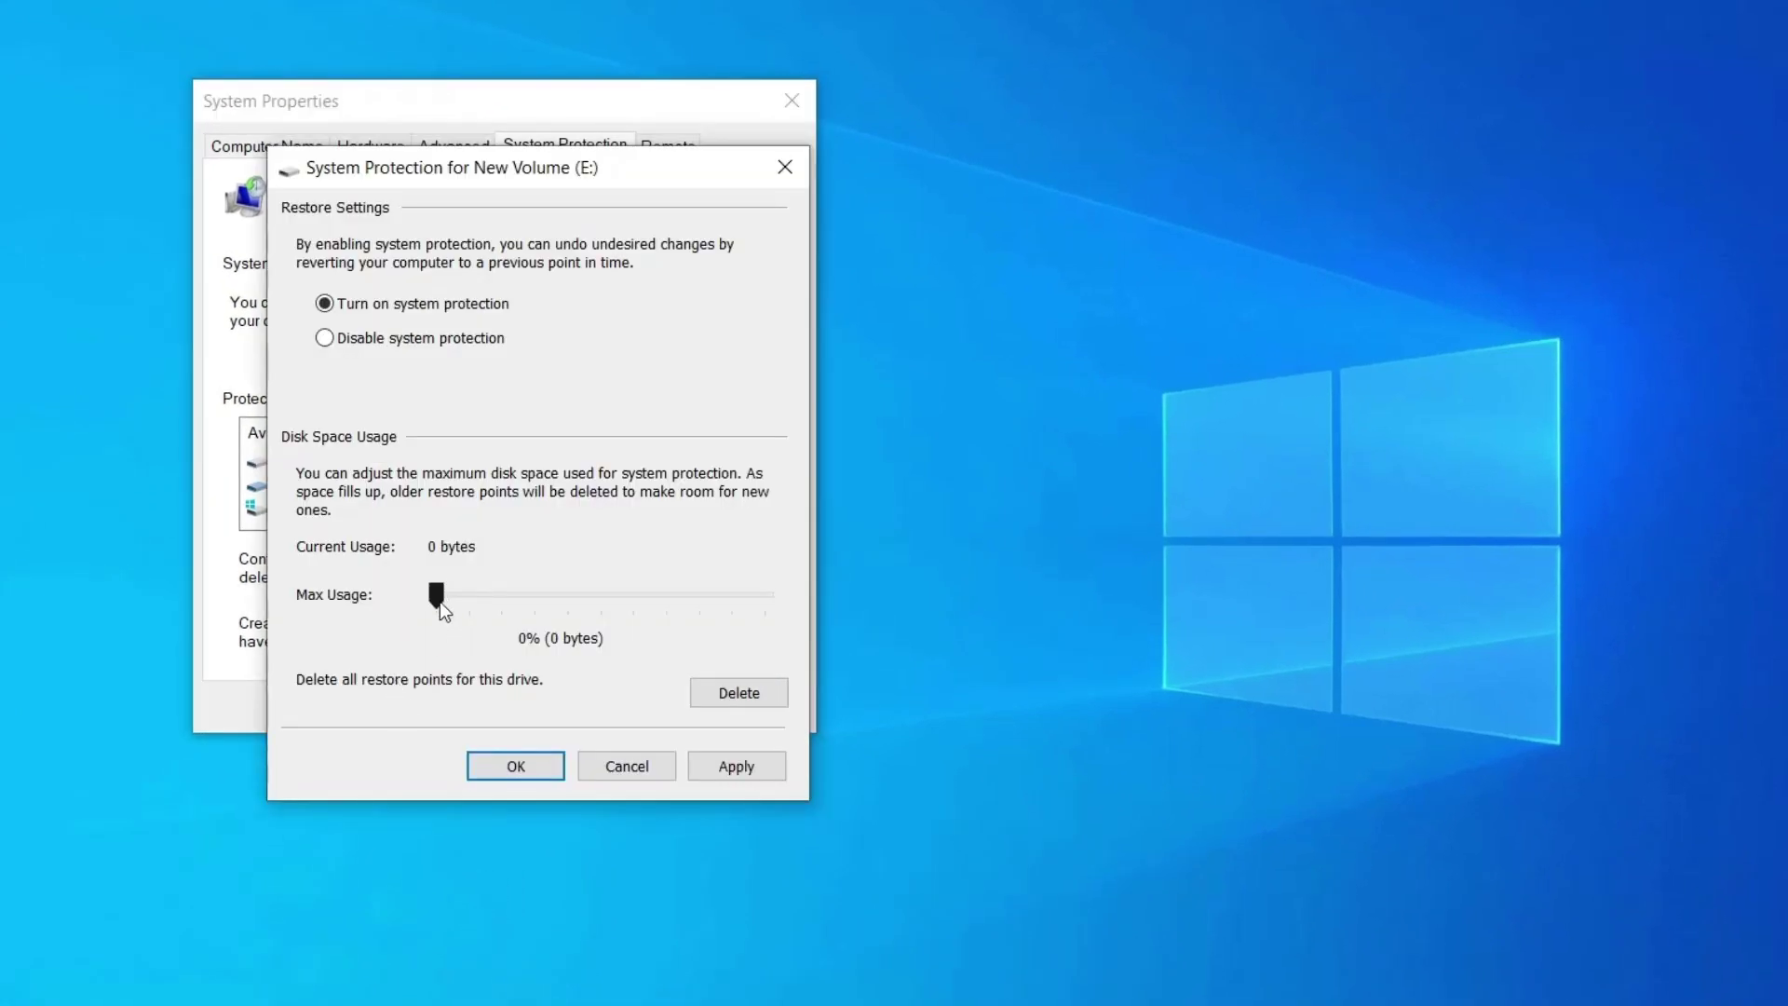
mouse_move(437, 597)
mouse_down()
mouse_move(509, 607)
mouse_move(469, 608)
mouse_up()
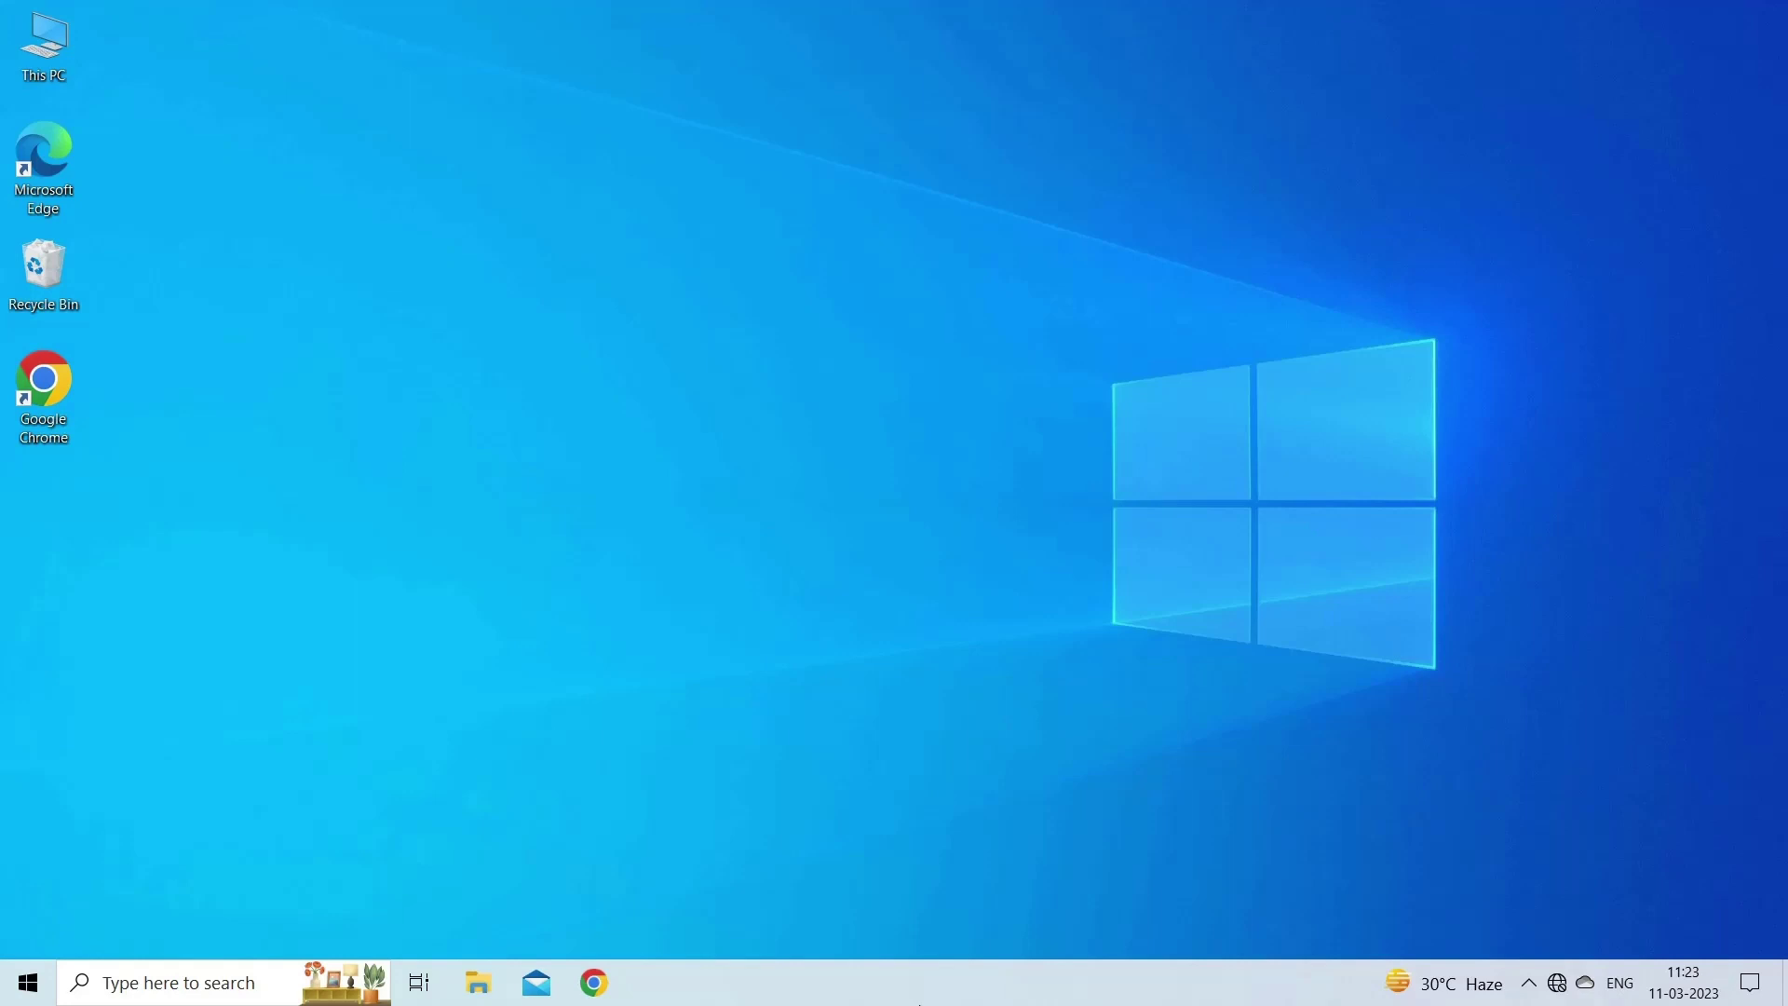
Step: Launch services.msc from Run and check the Volume Shadow Copy service's status is Running
key(super+r)
text(services)
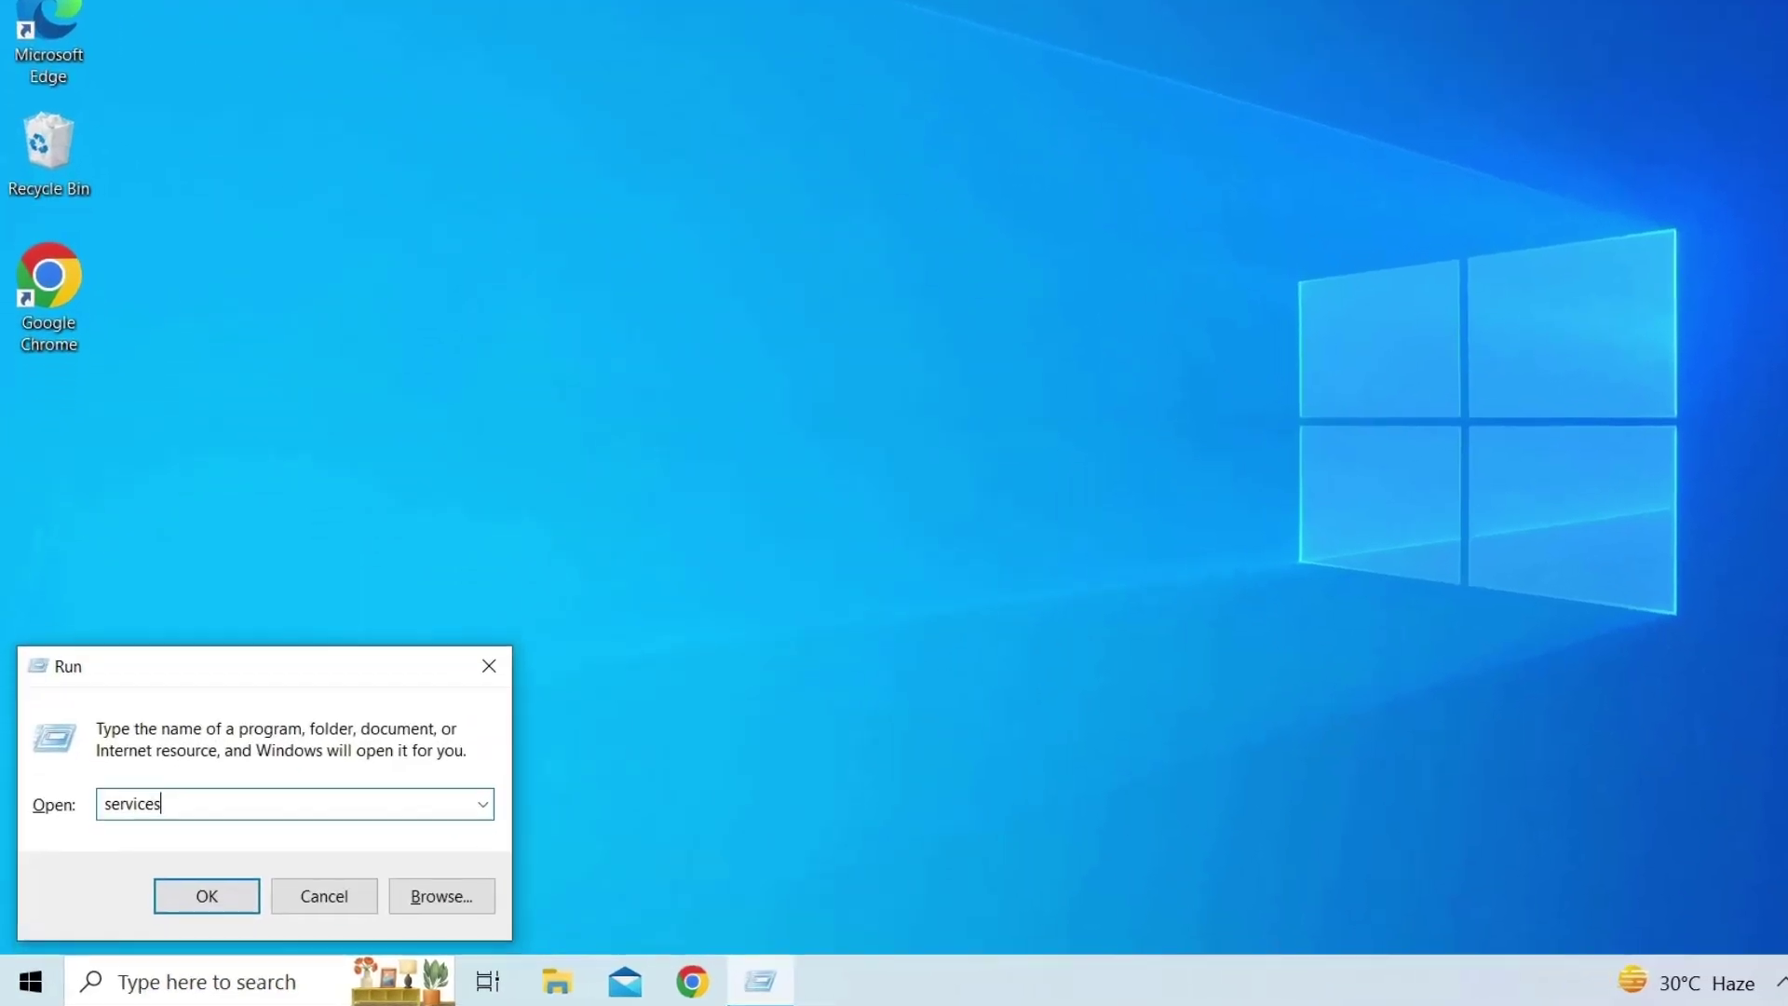
text(.msc)
key(Return)
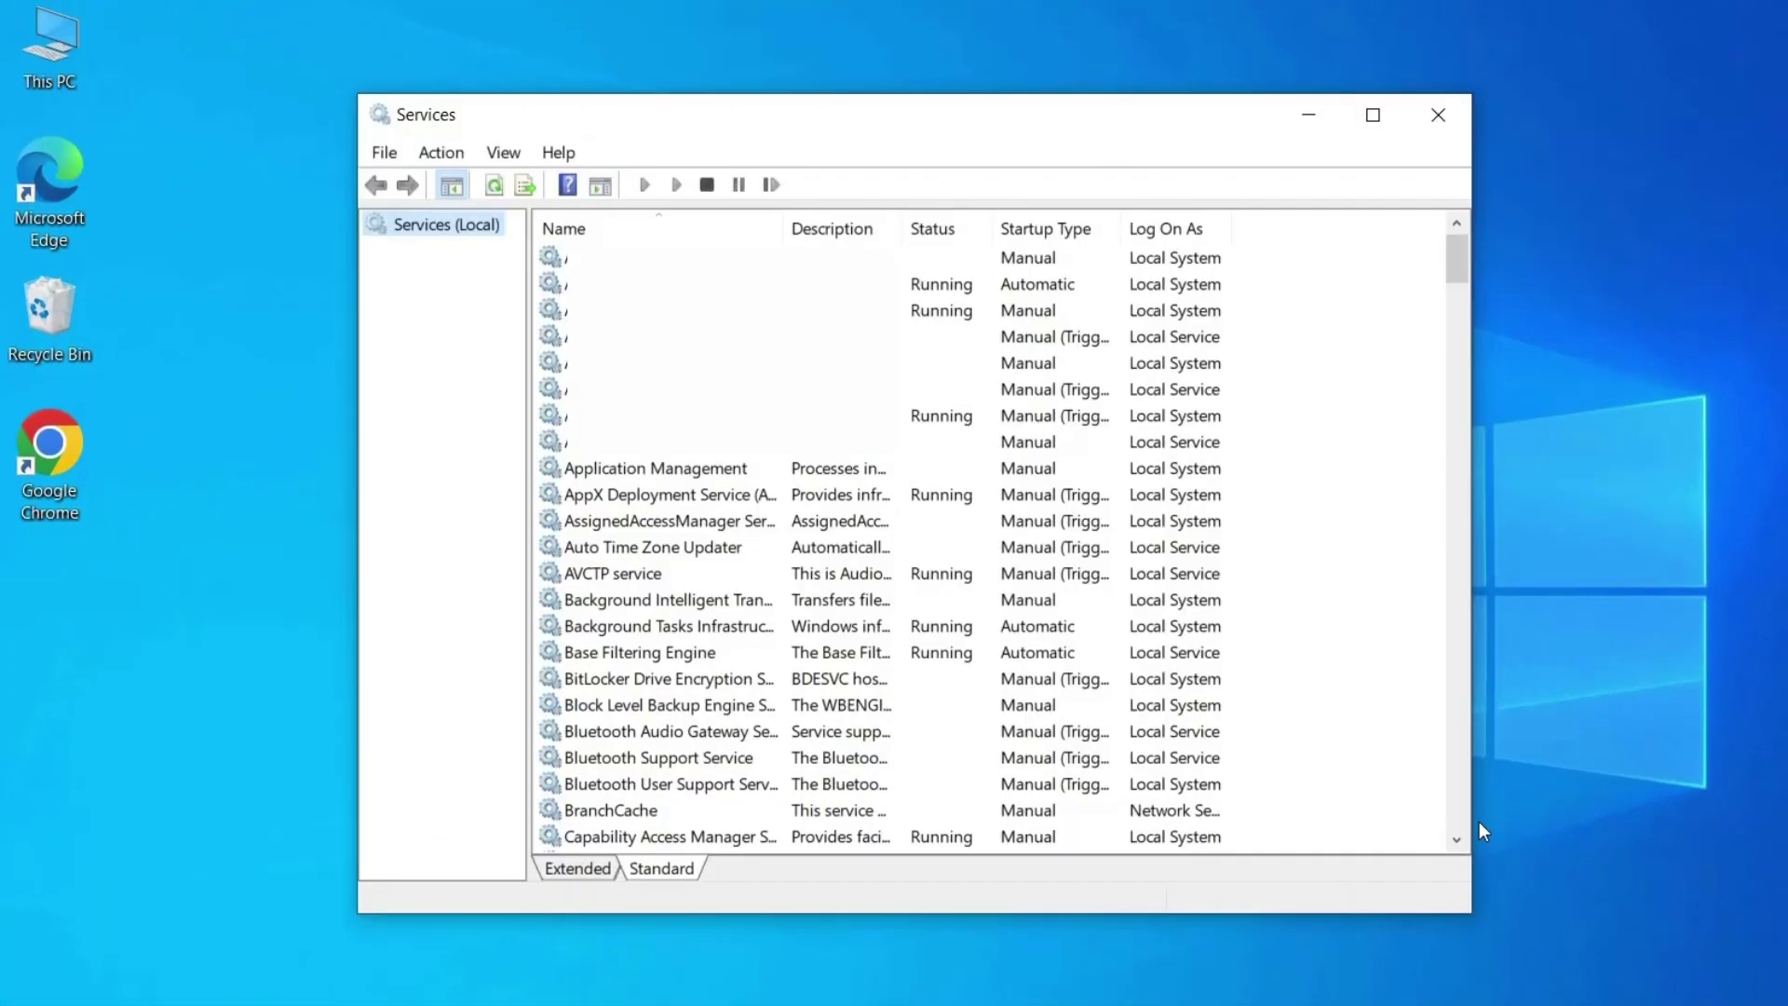
scroll(695, 731, down, 20)
click(630, 553)
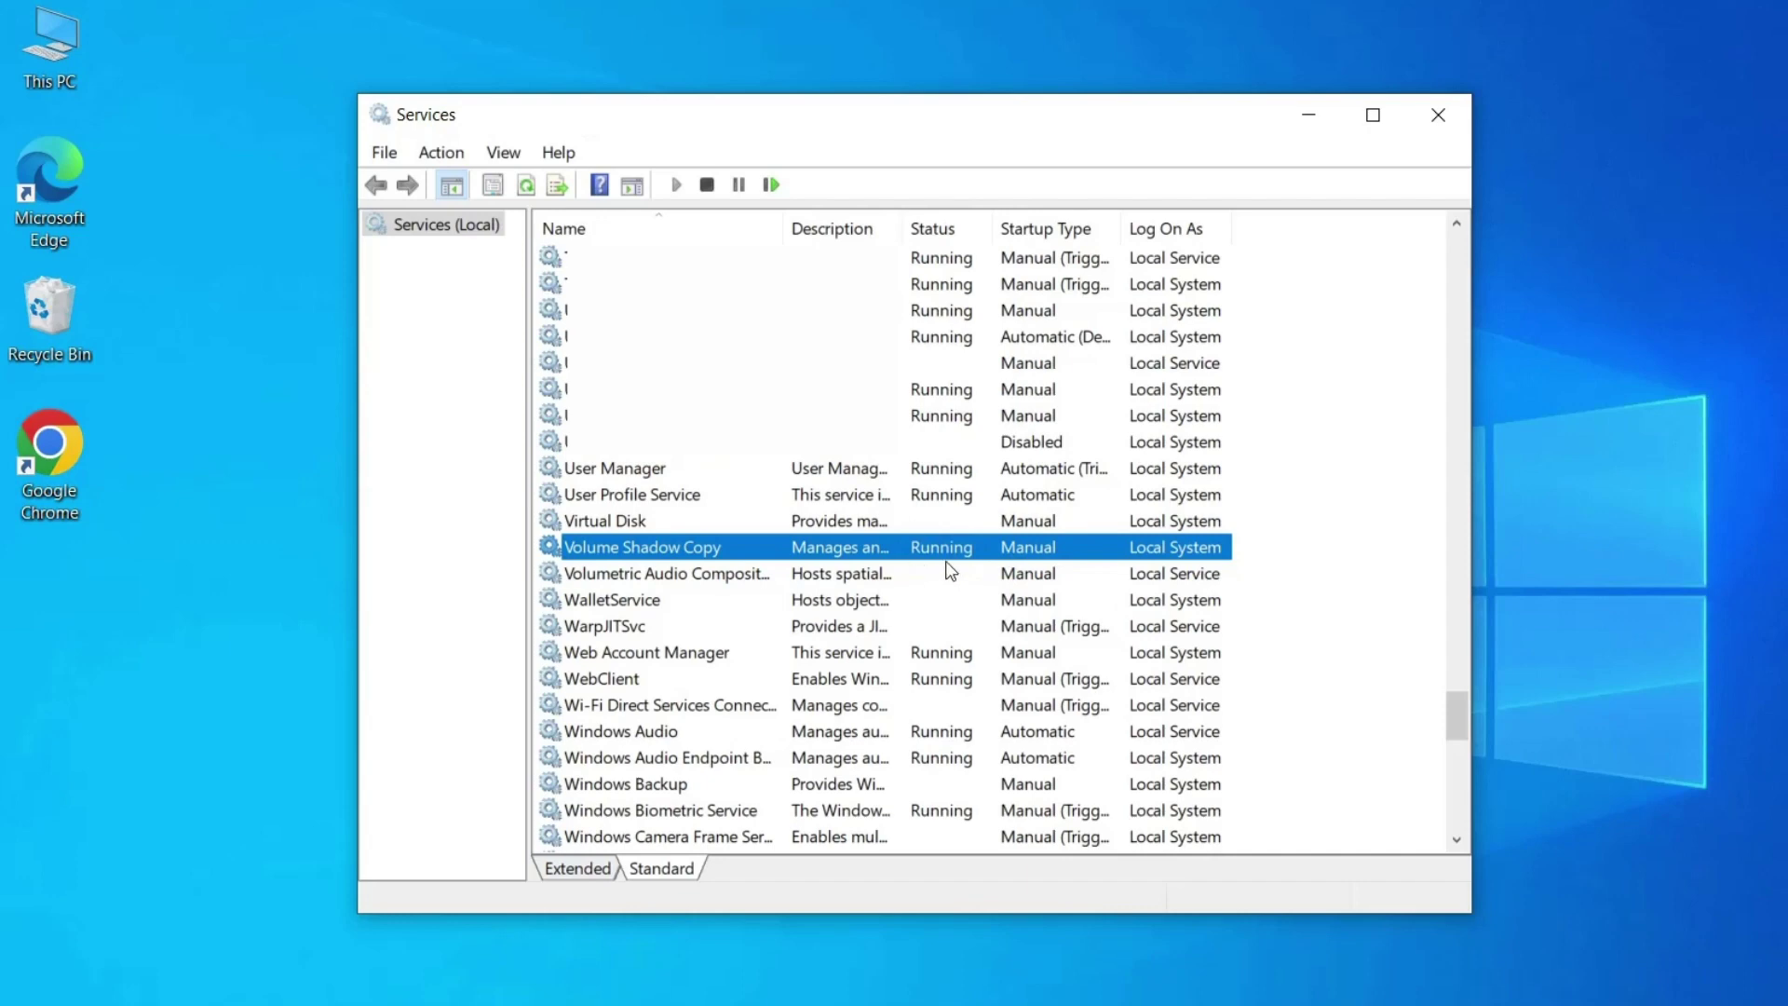
right_click(982, 549)
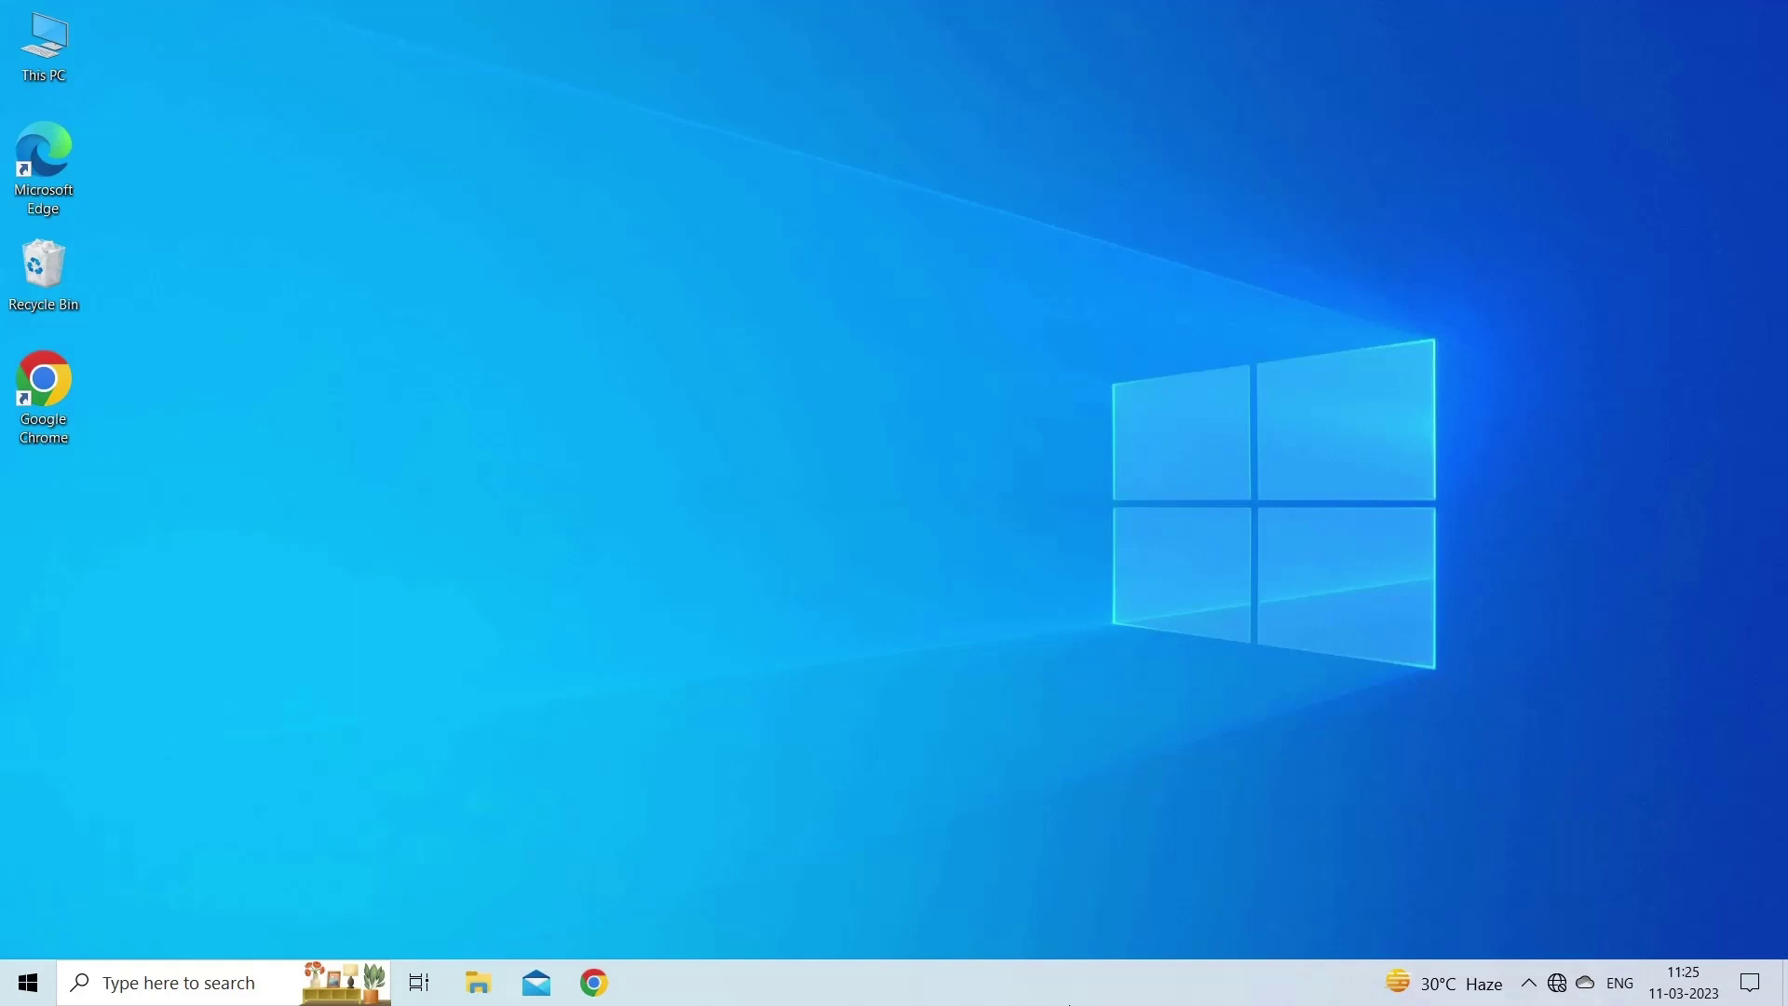
Step: Start Command Prompt as administrator and run SFC /scannow
key(super)
text(cmd)
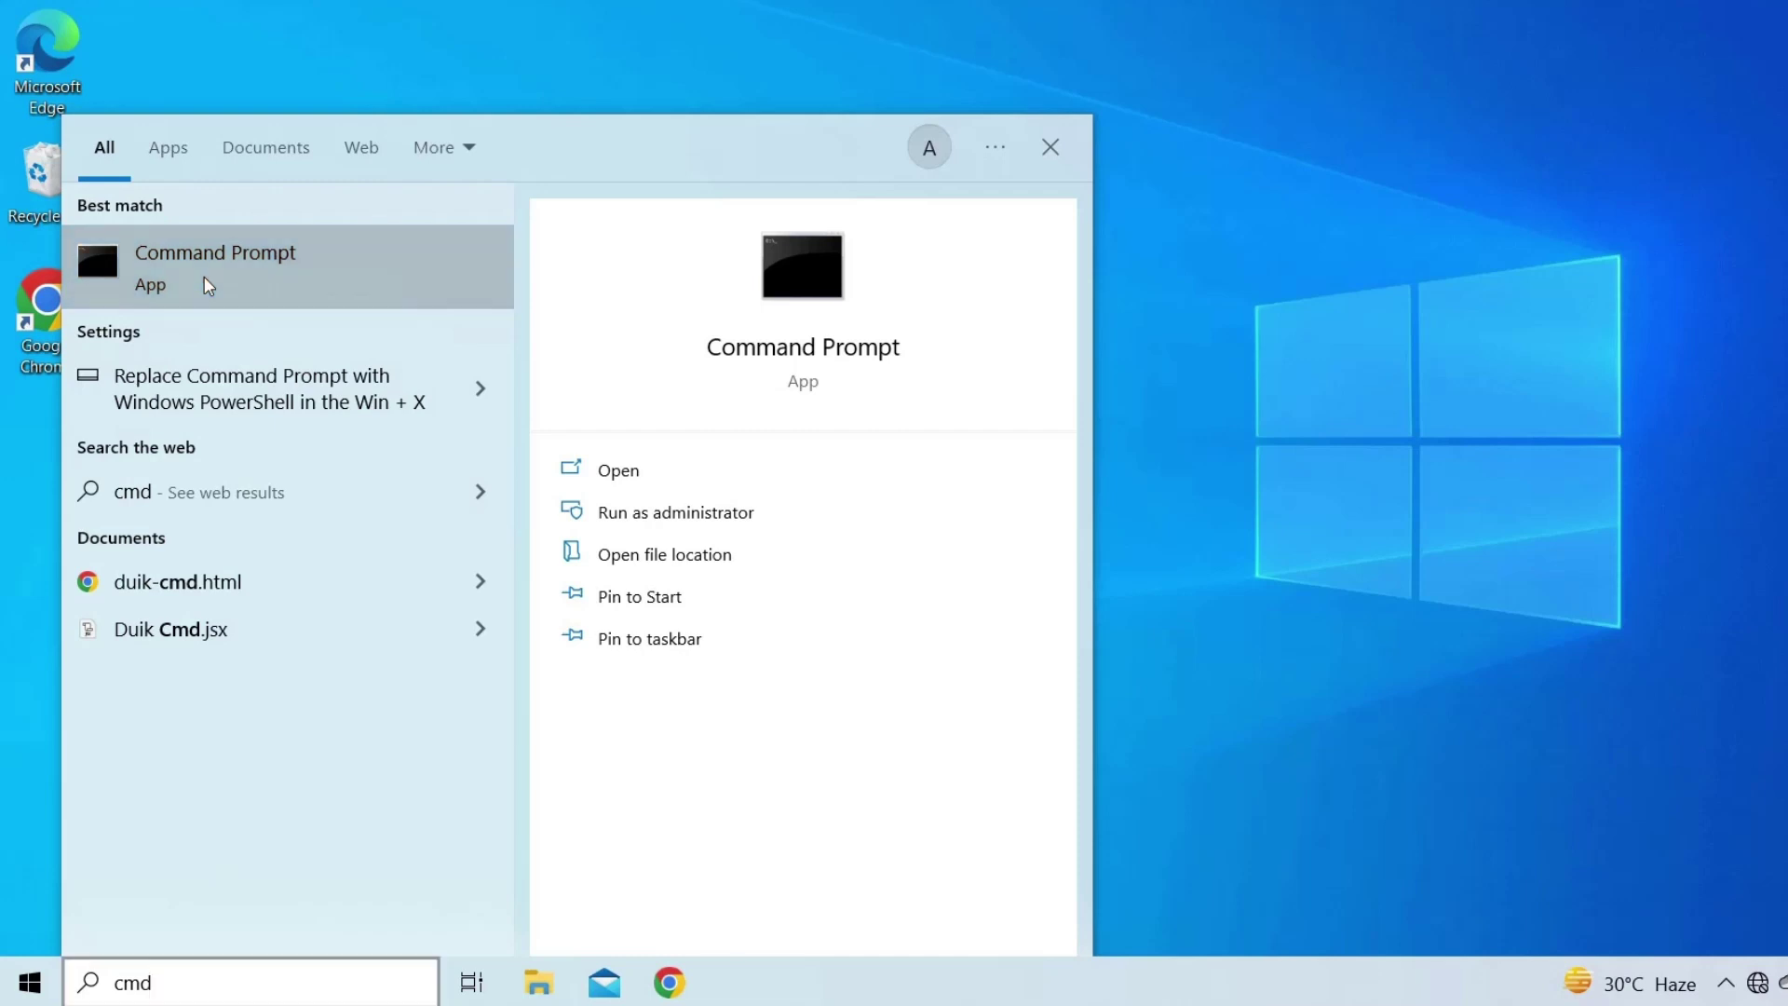
right_click(204, 277)
click(231, 301)
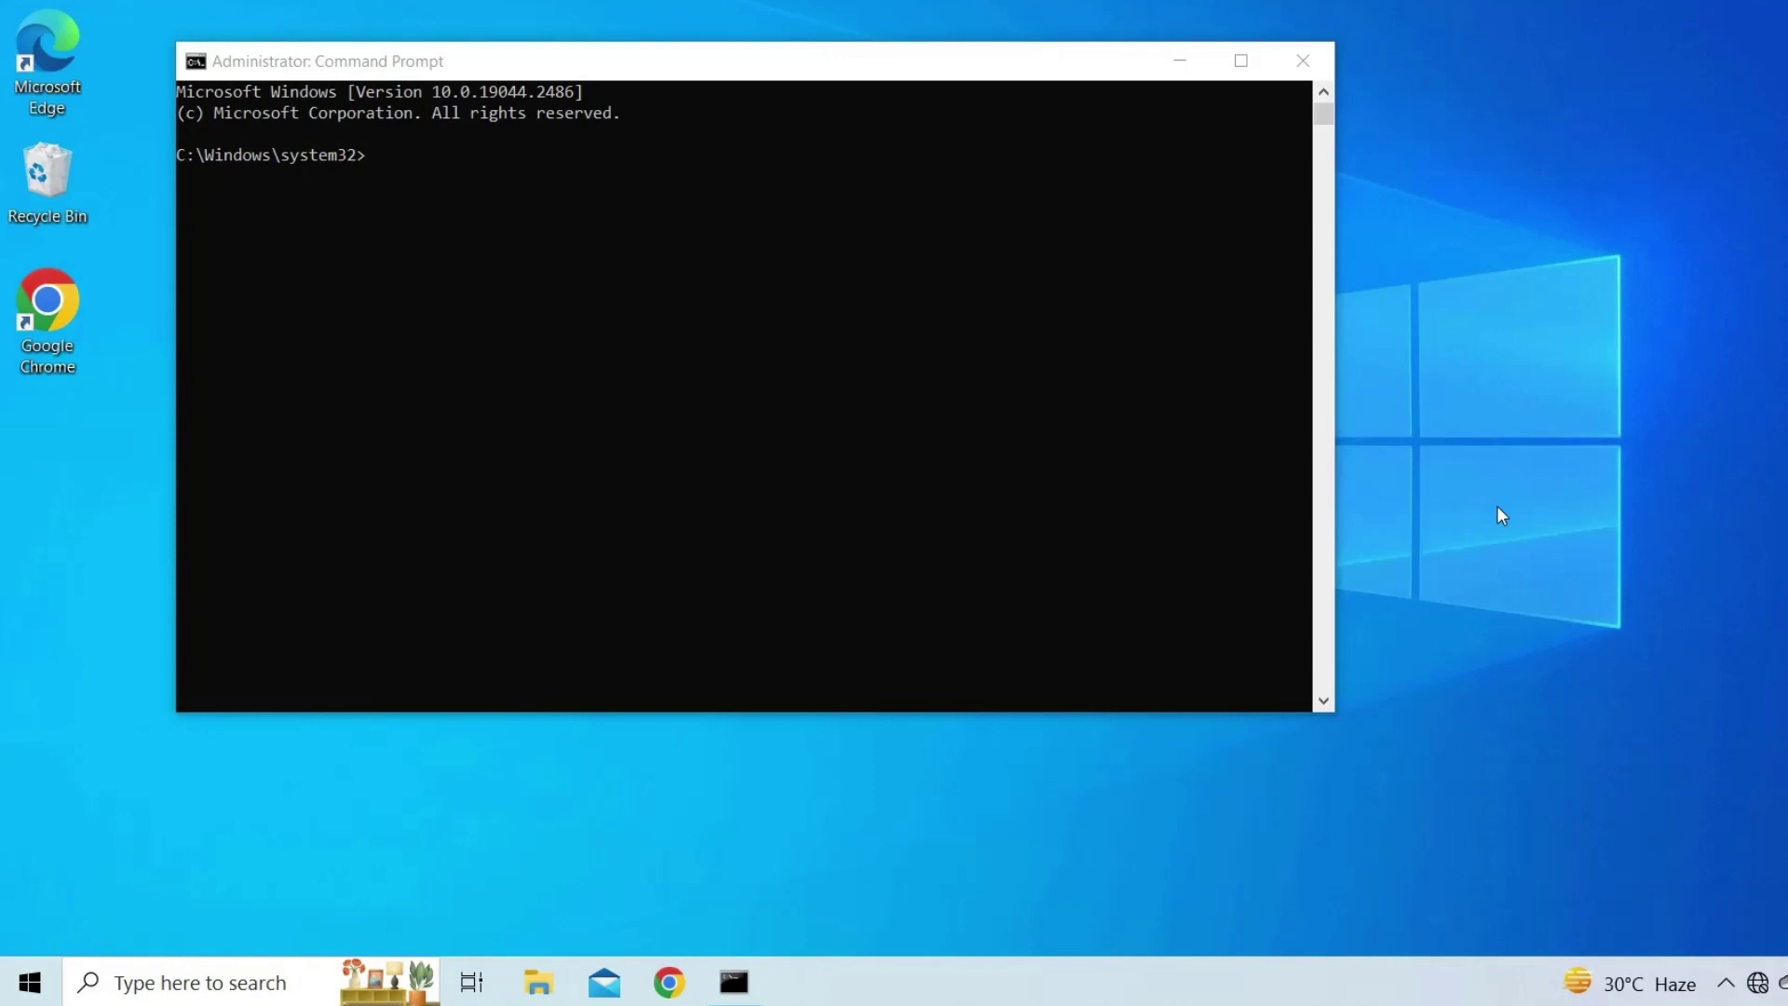
click(374, 157)
text(SFC/sc)
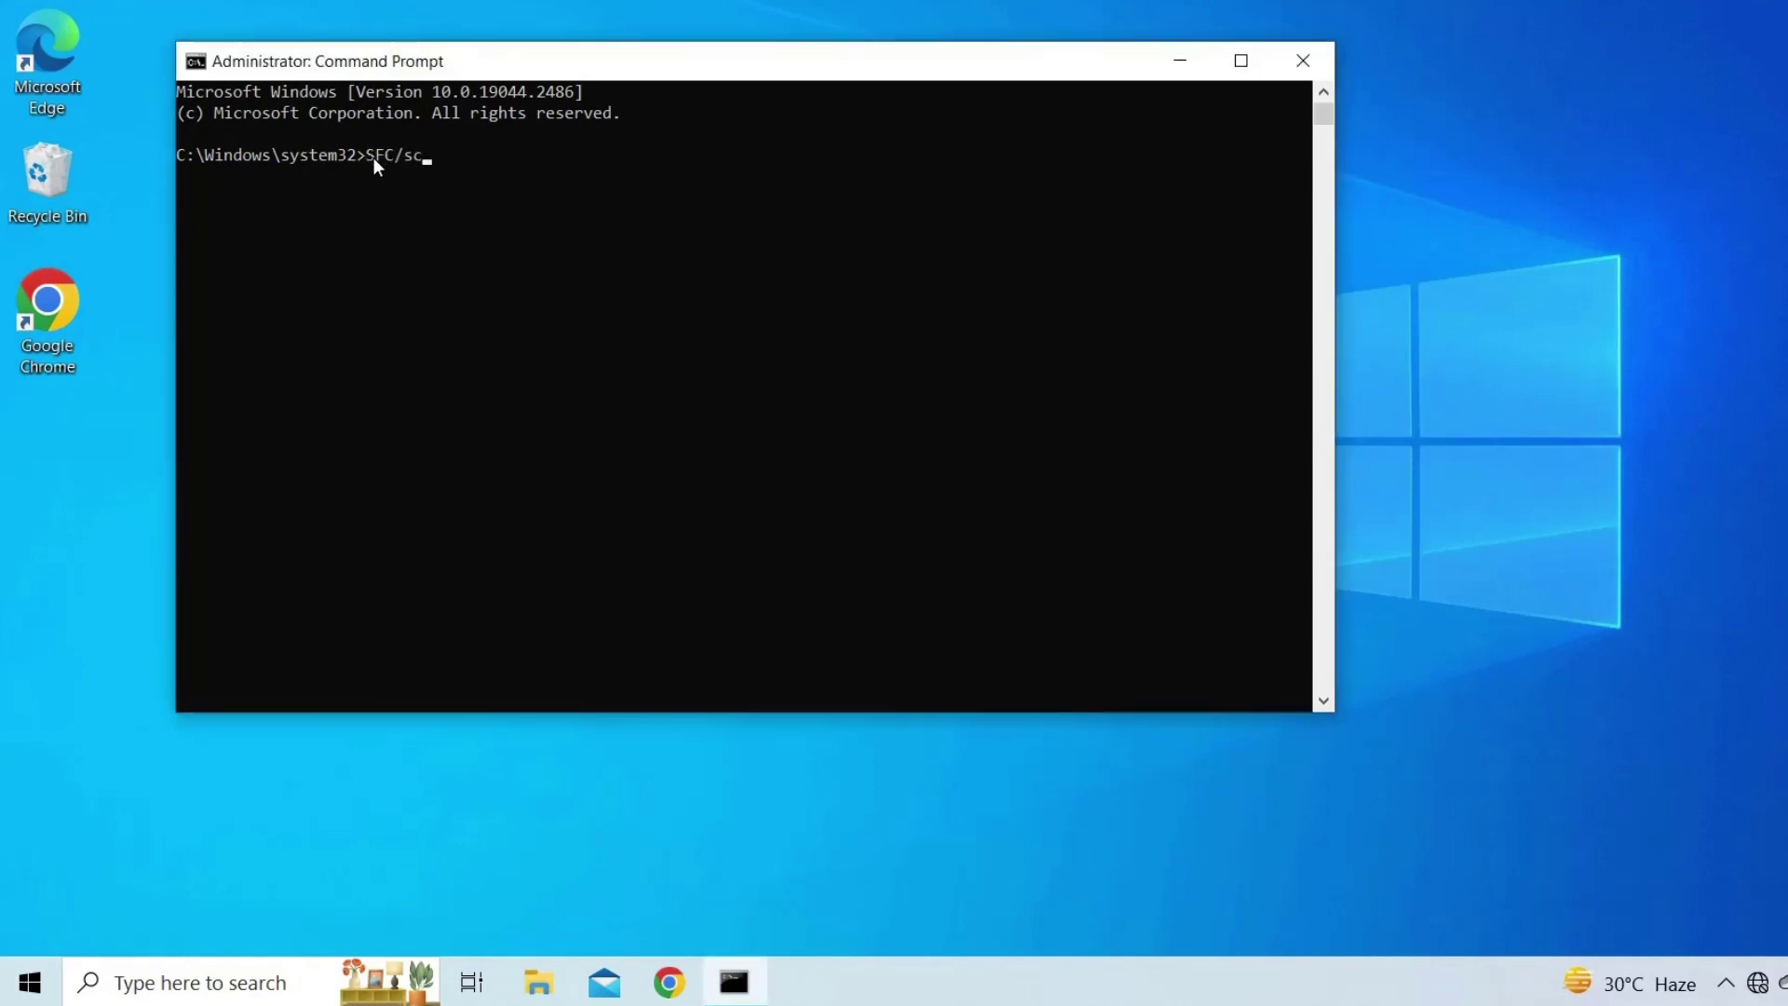
text(annow)
key(Return)
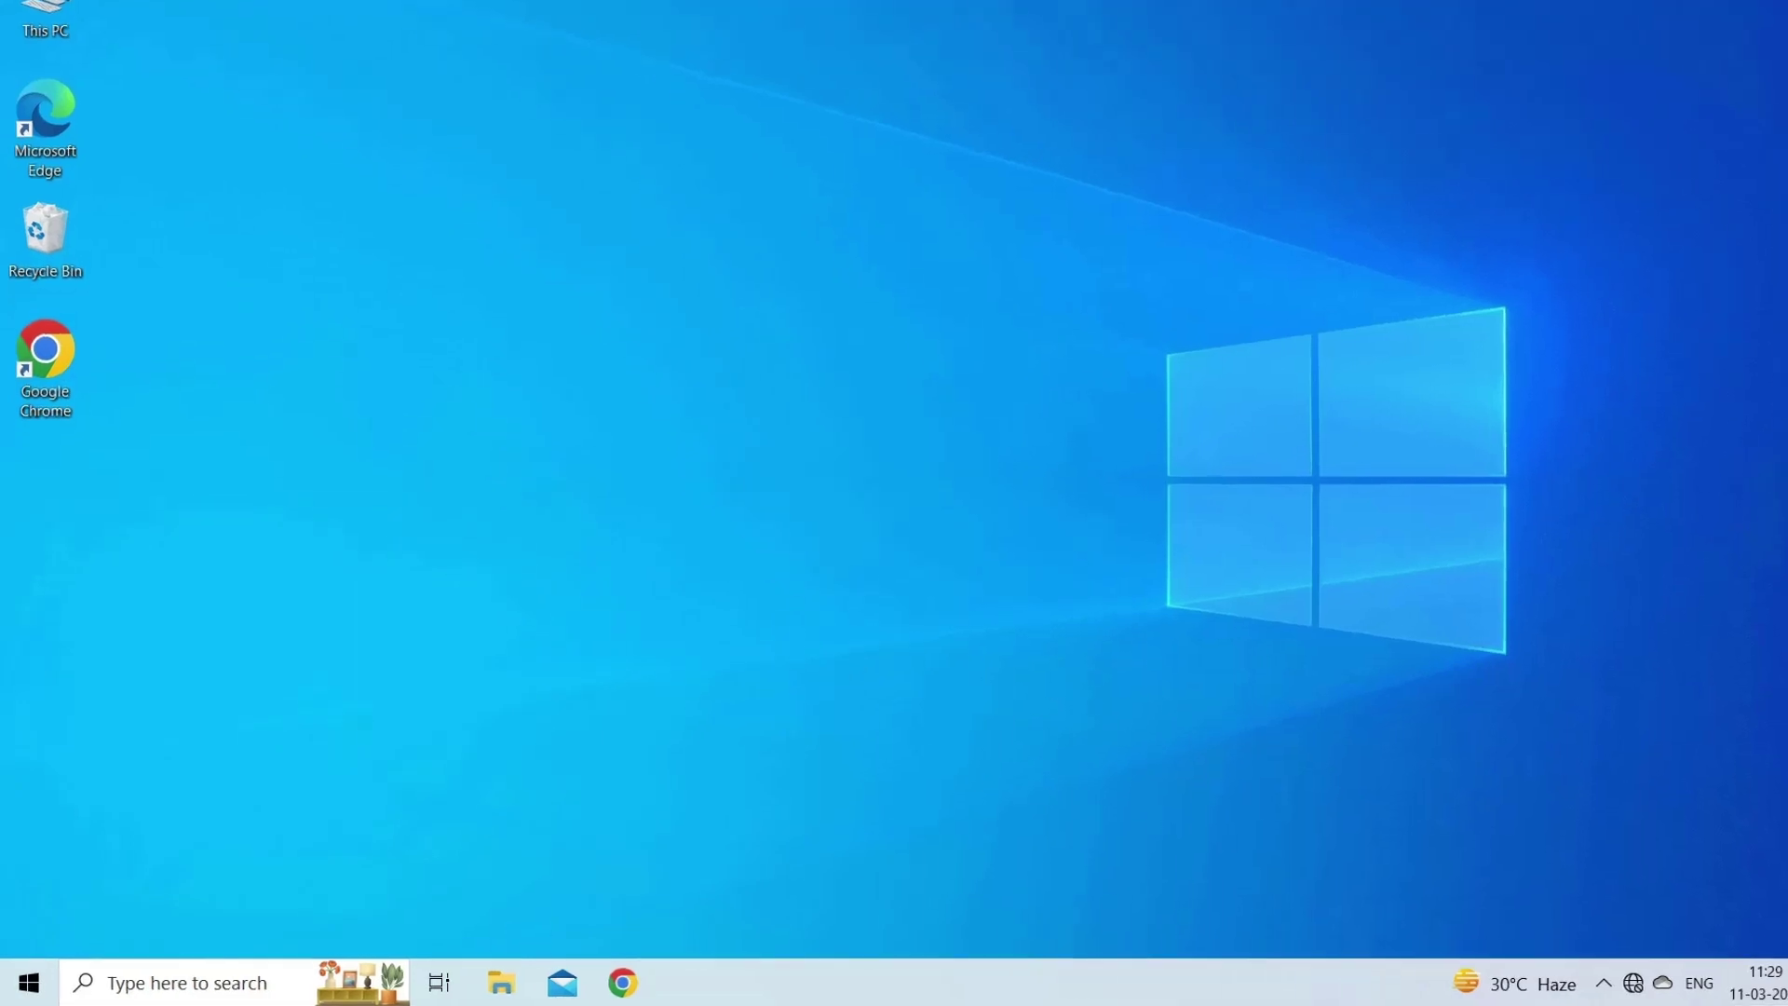
Step: In Windows Security's Virus & threat protection Scan options, choose Full scan and start it
key(super)
text(window security)
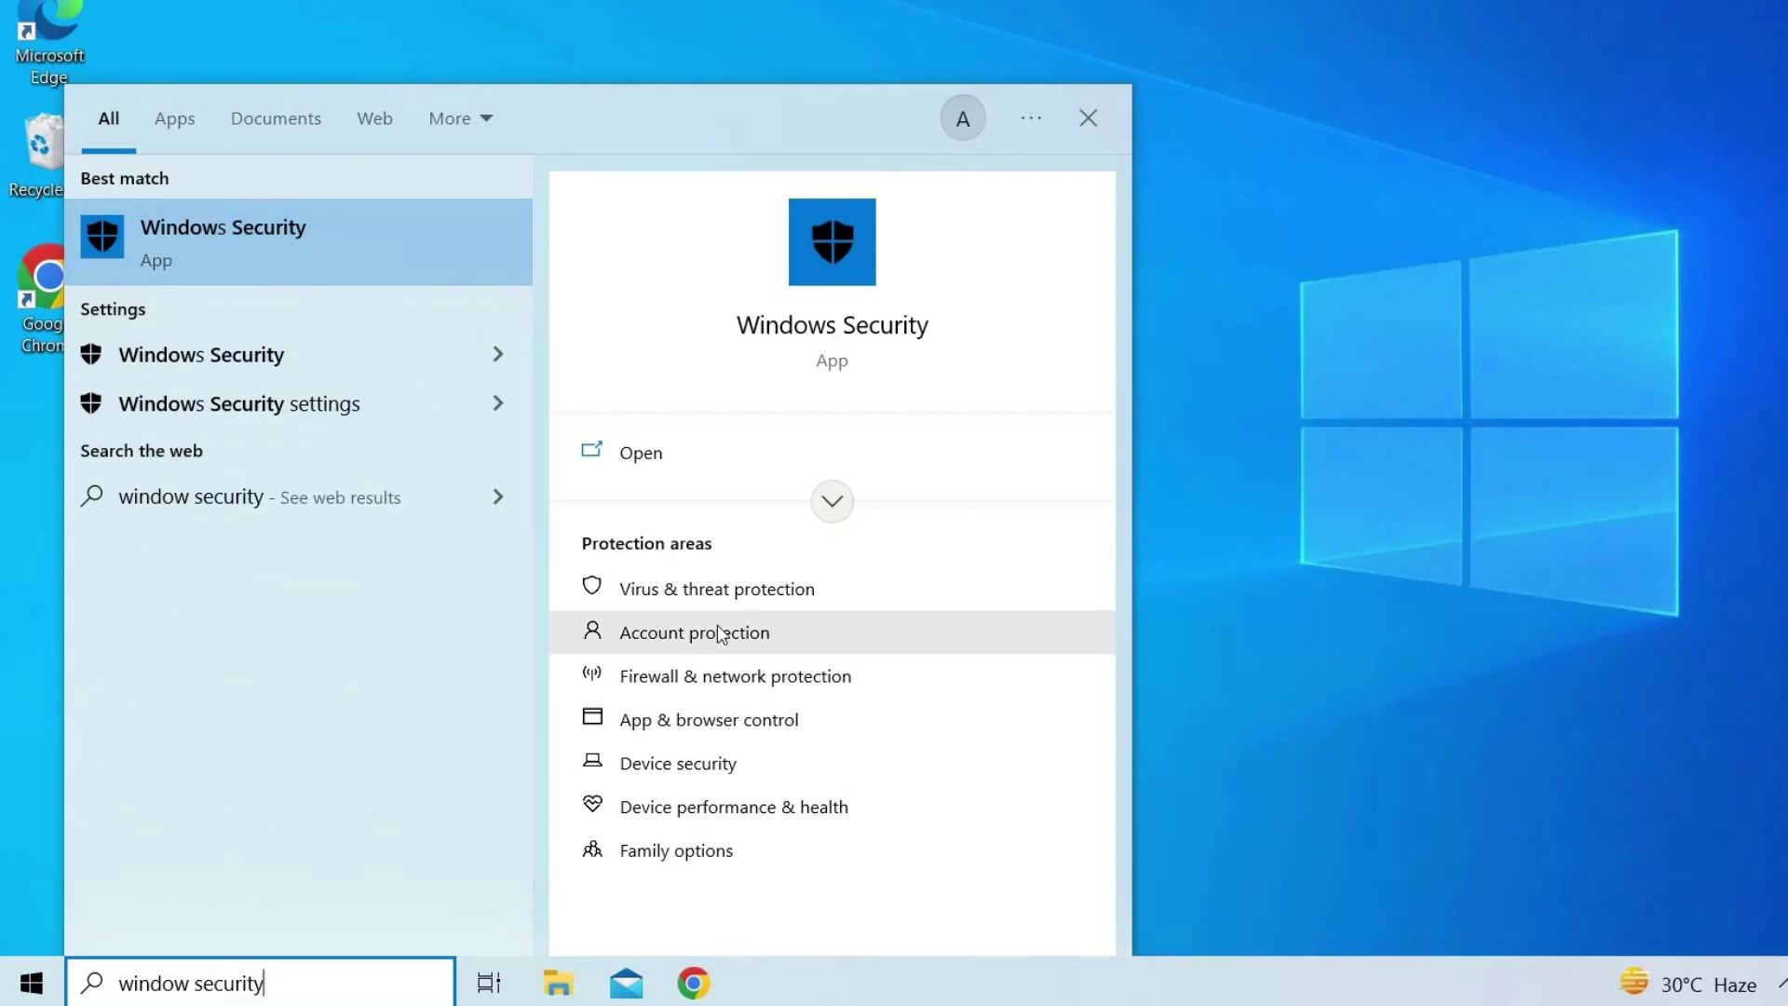
click(684, 589)
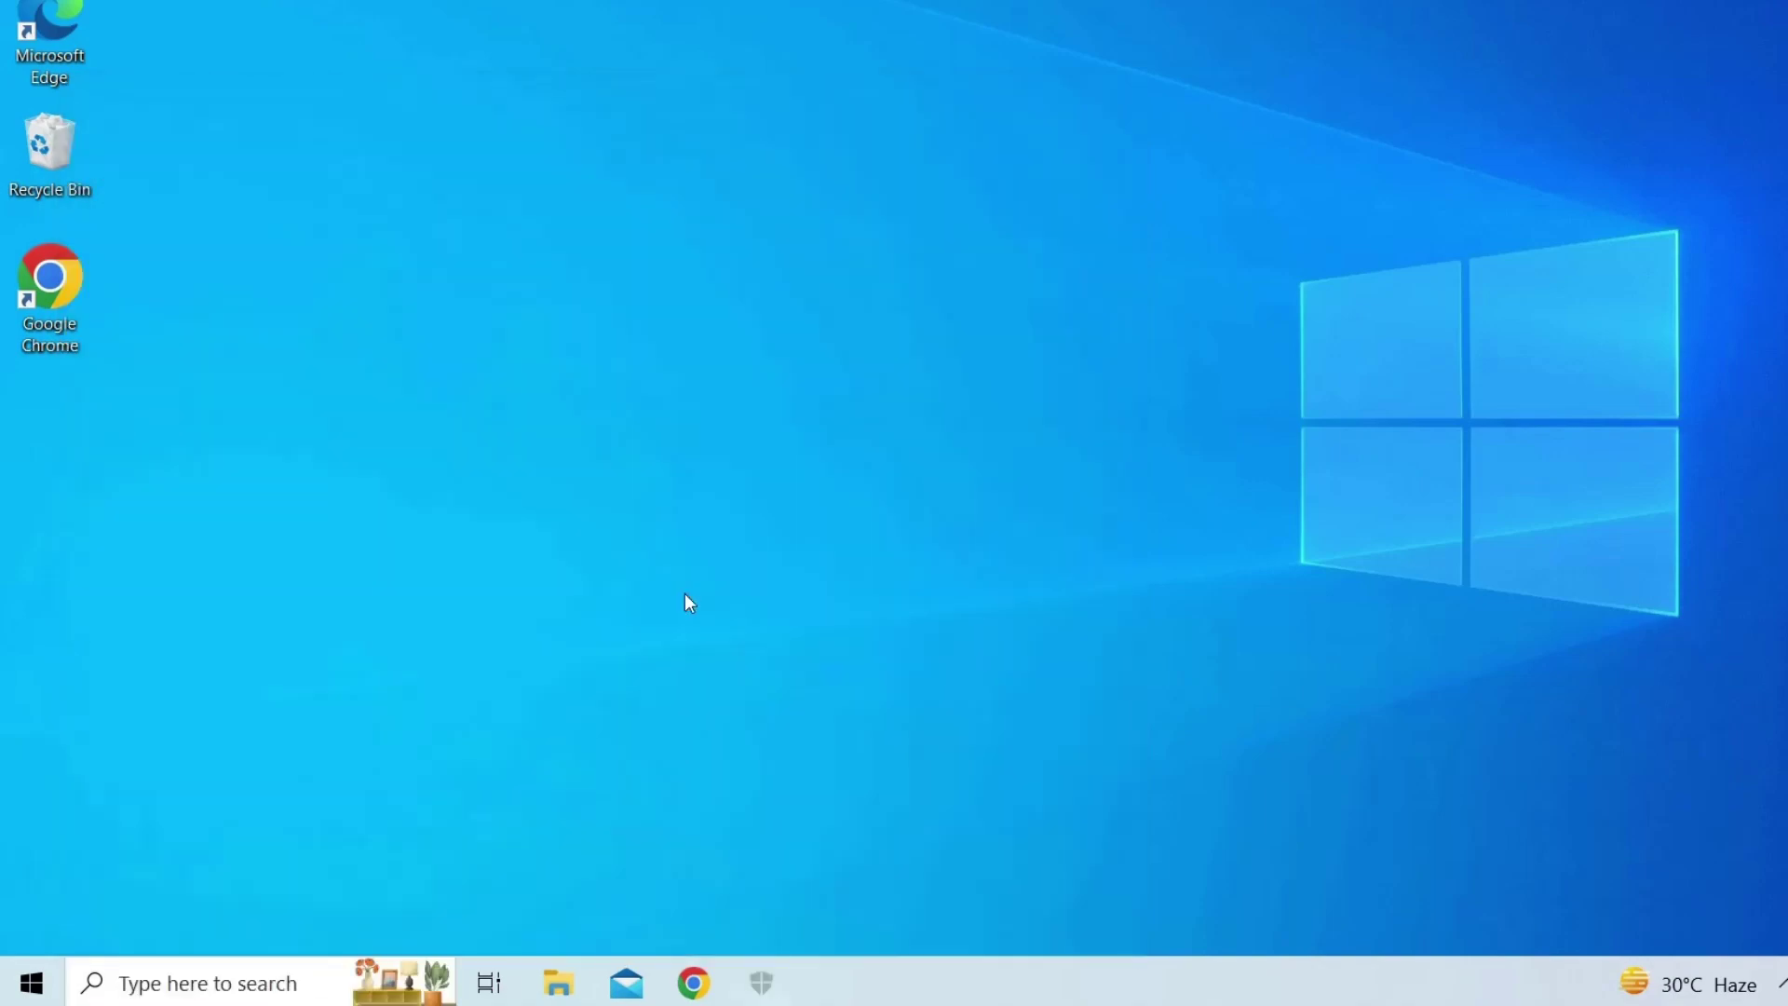
scroll(799, 382, up, 2)
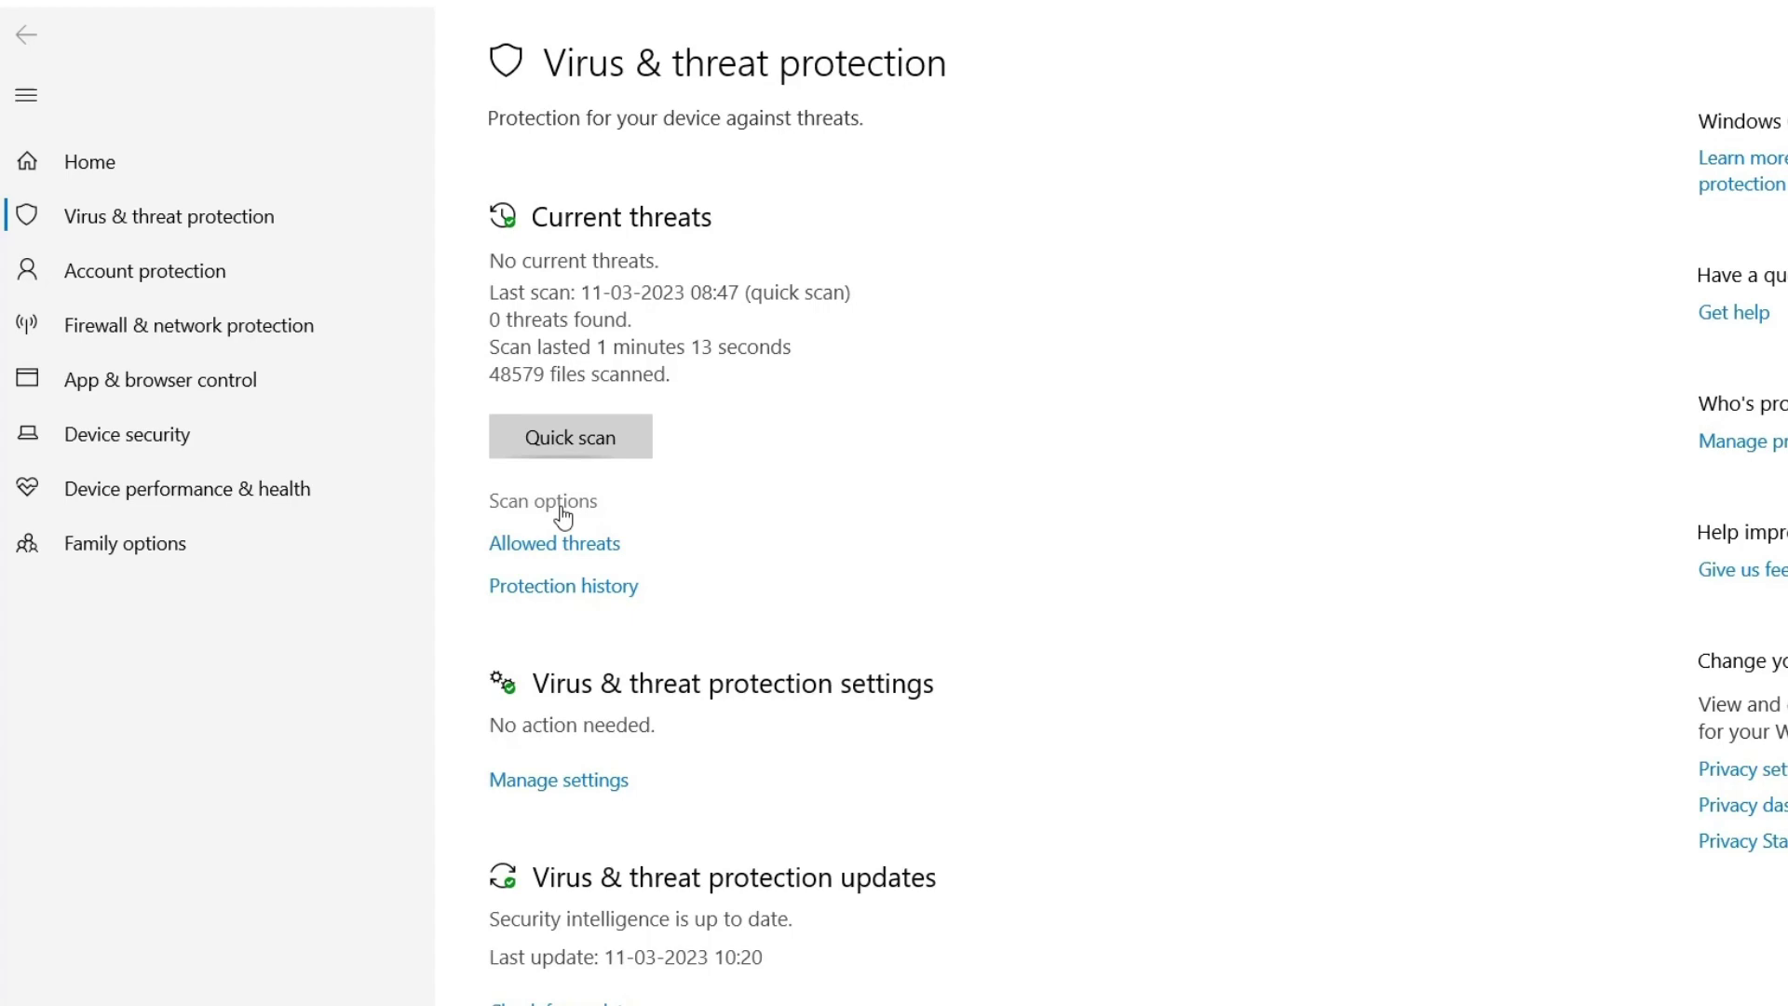
click(561, 510)
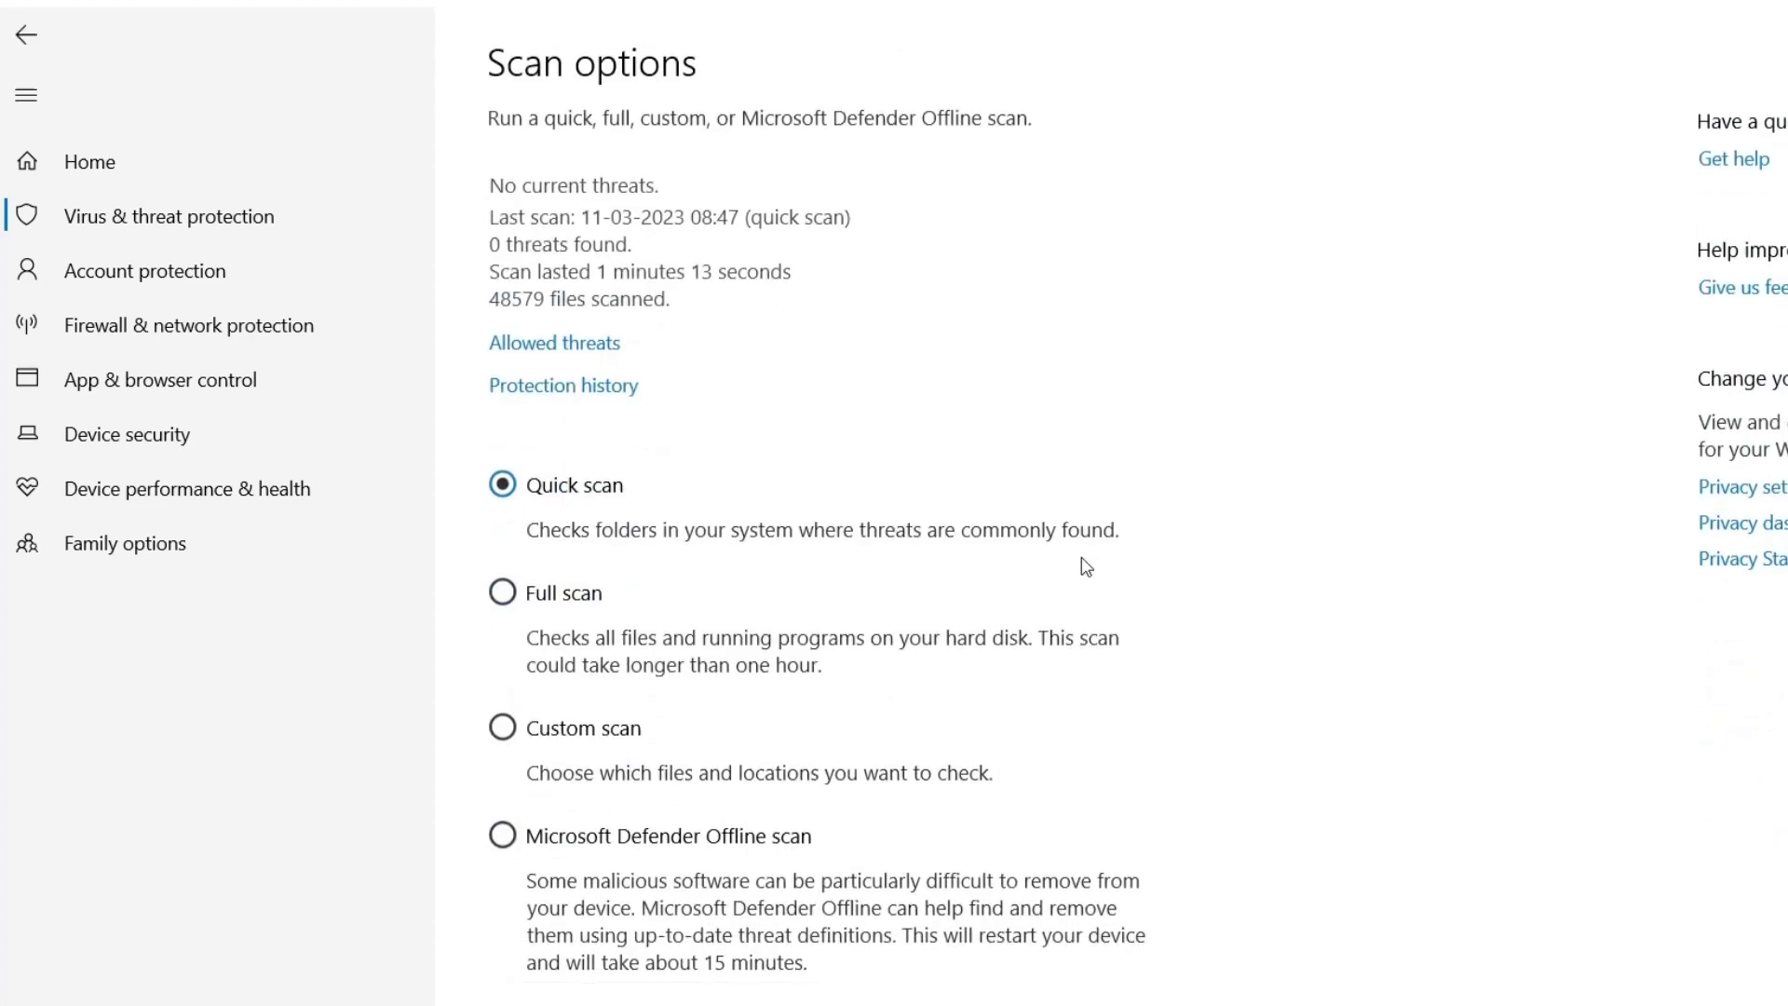
click(580, 601)
scroll(825, 677, down, 1)
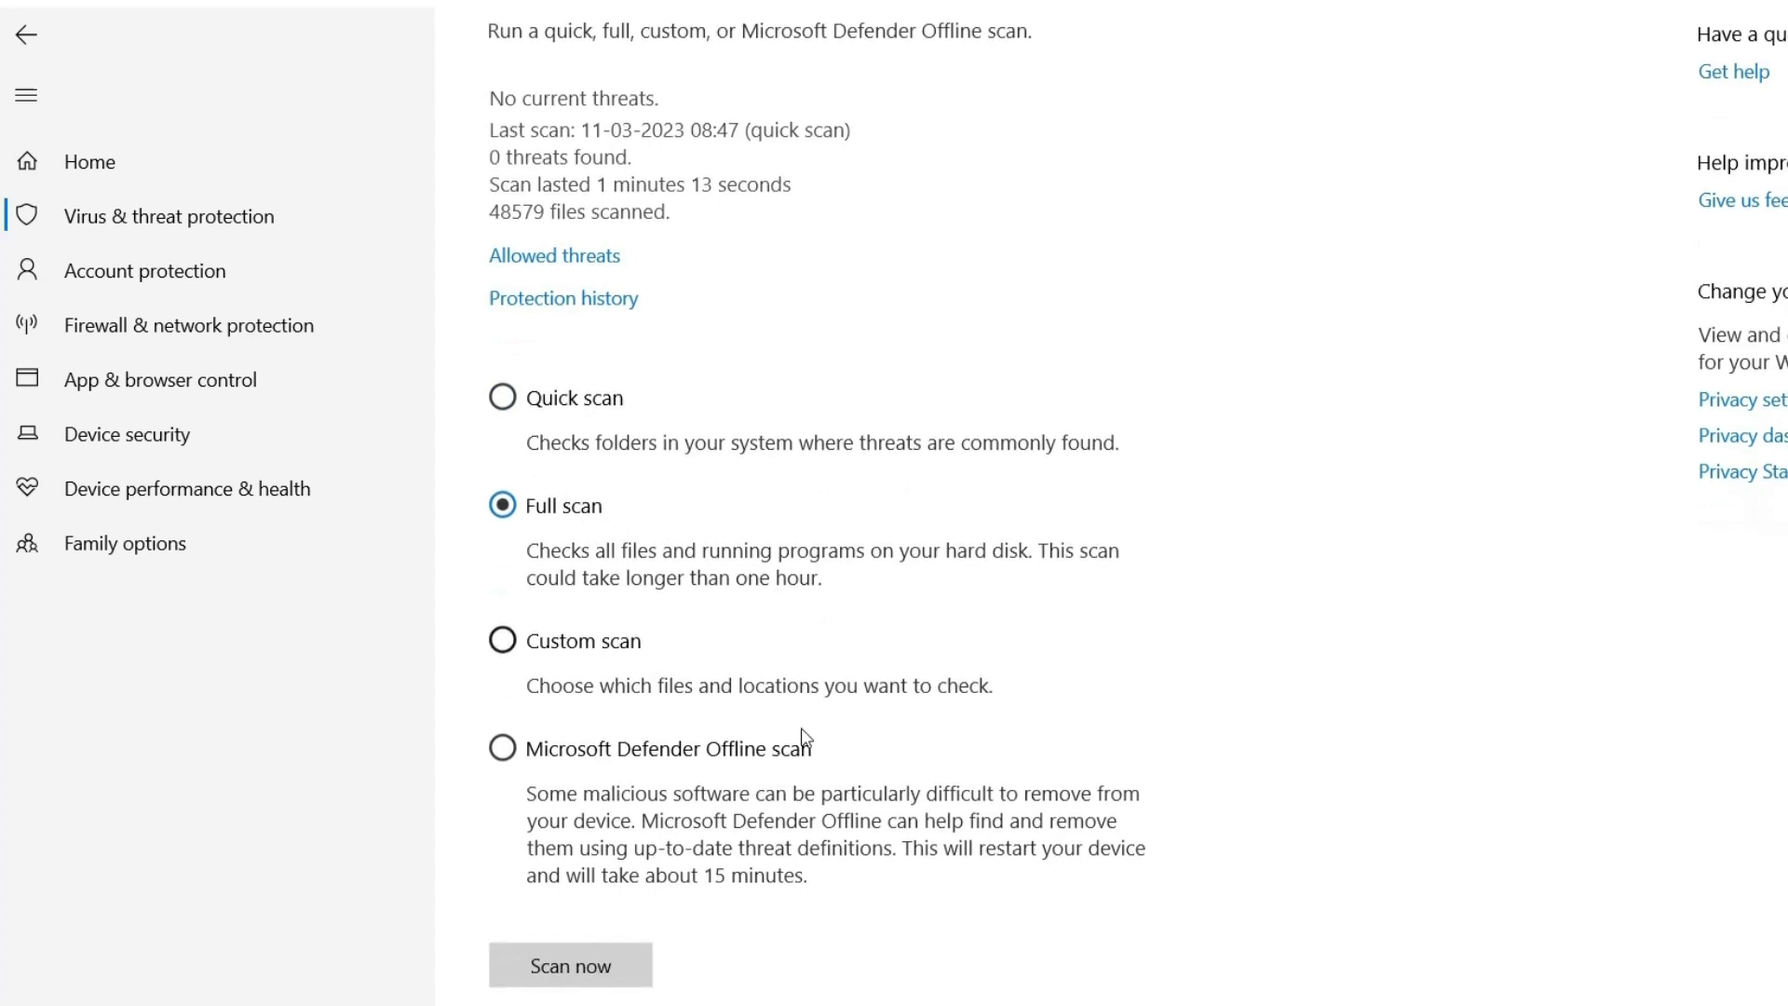
click(624, 962)
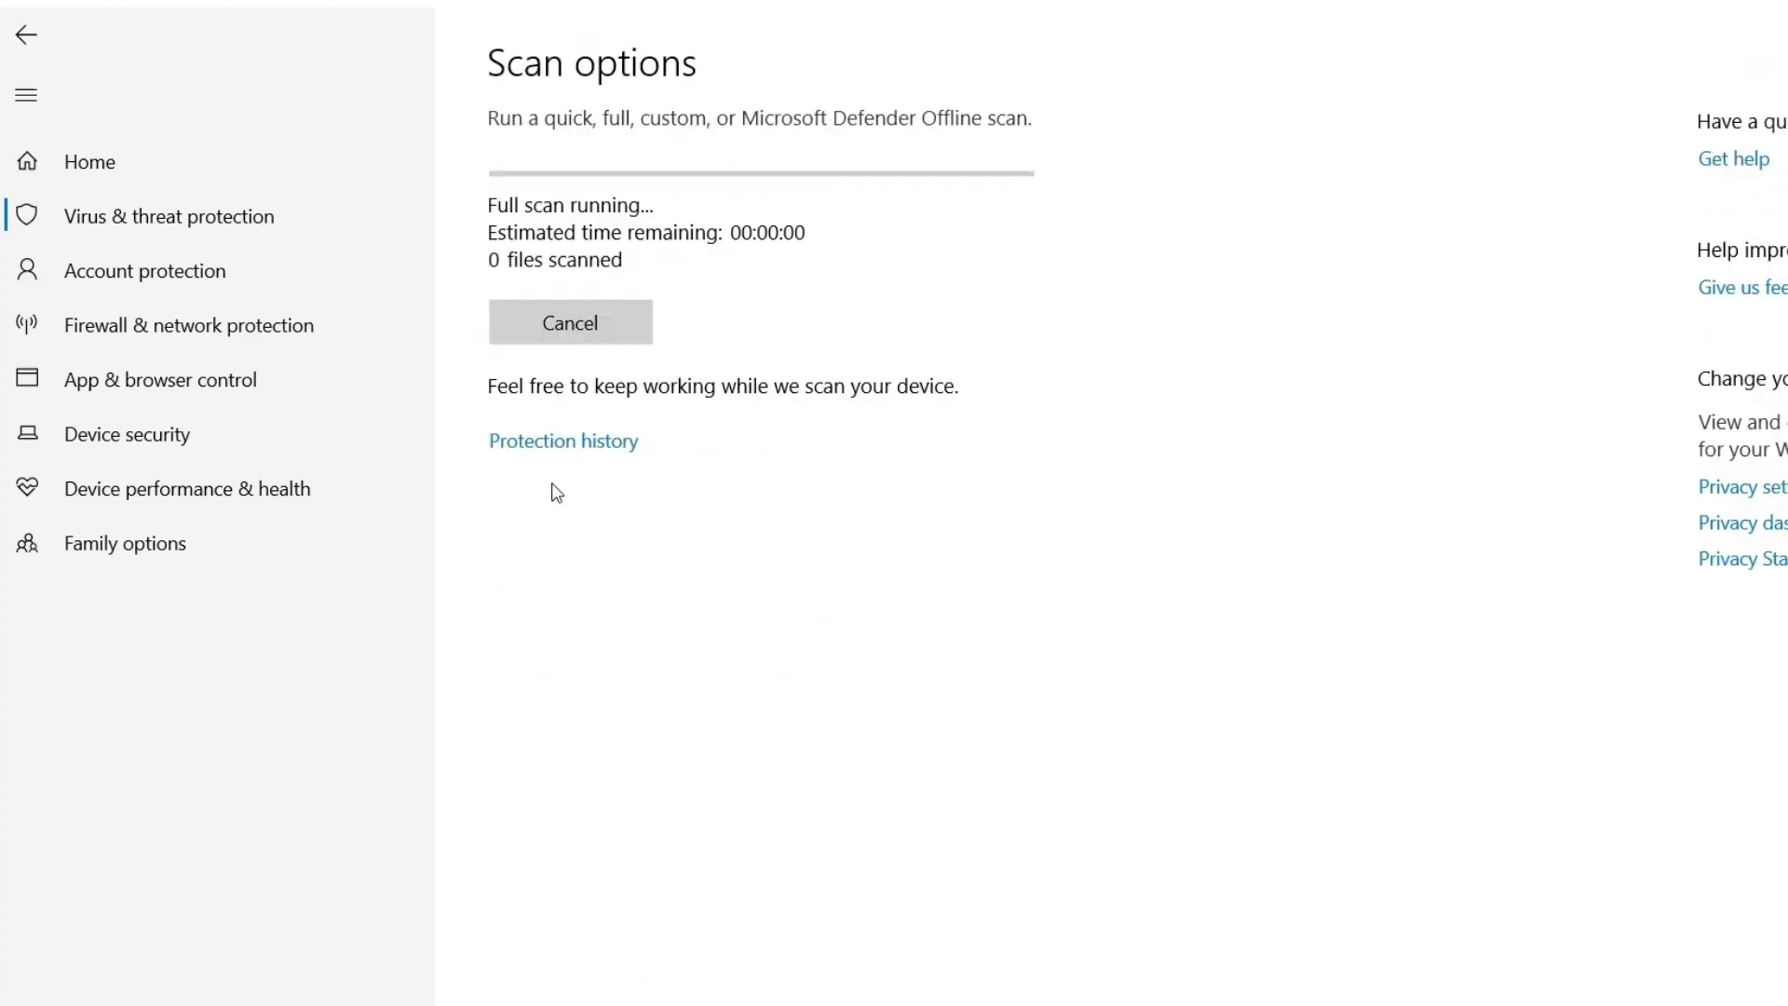